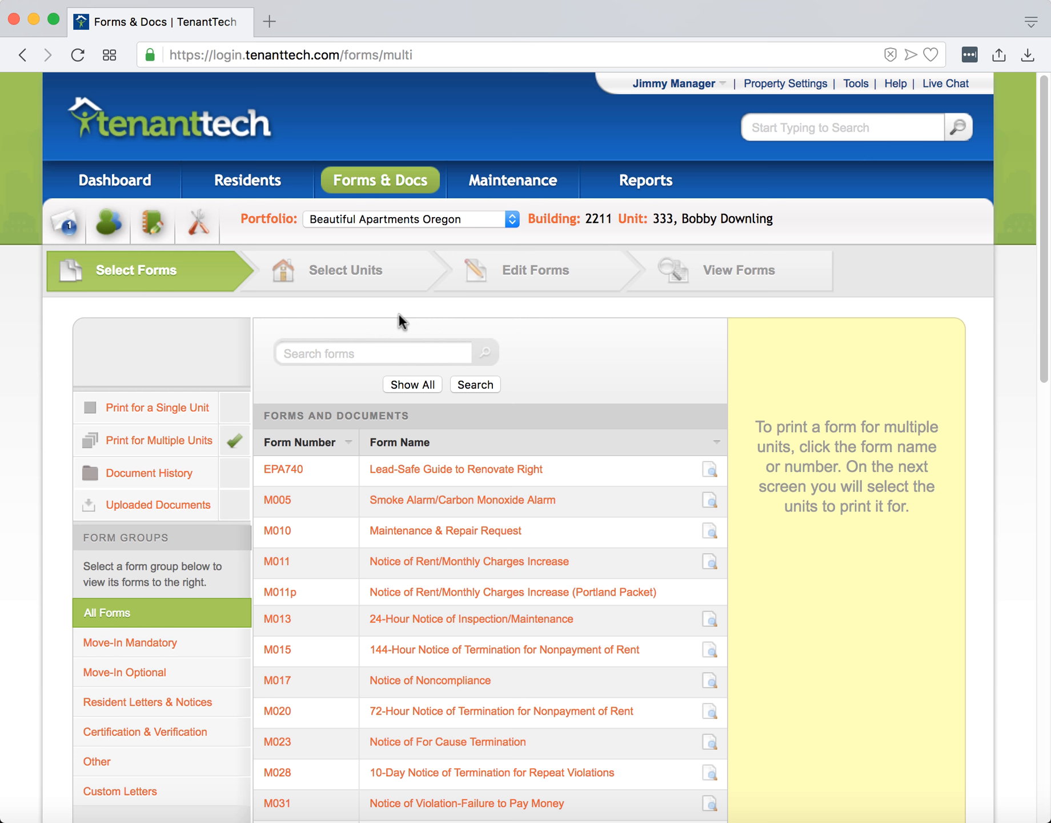
Choose the 72-Hour Notice of Termination for Nonpayment of Rent (M020) form to print for multiple units.
click(154, 409)
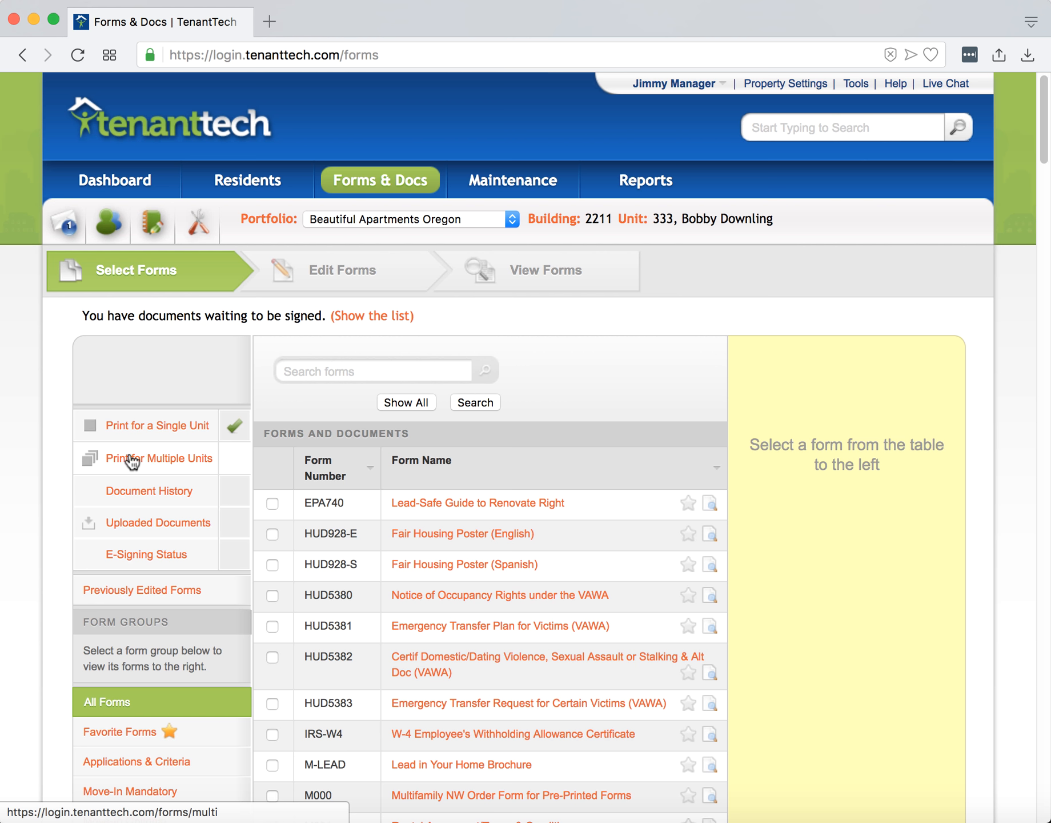
click(149, 460)
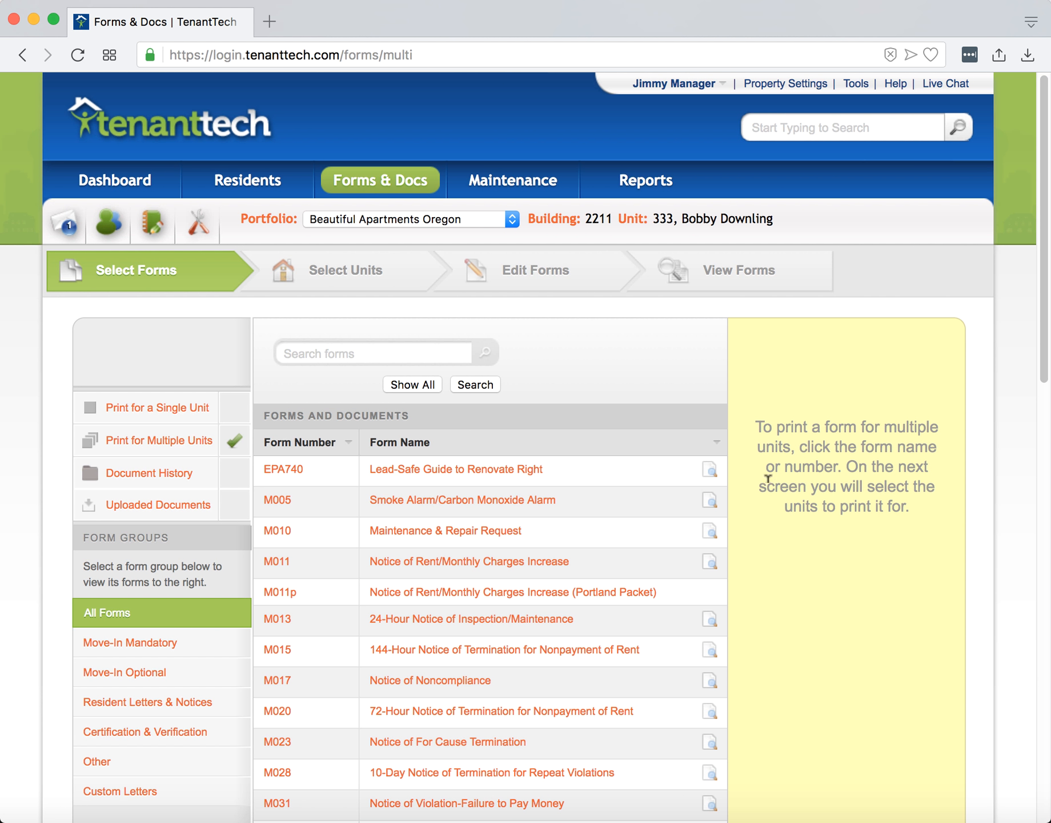
scroll(768, 478, down, 3)
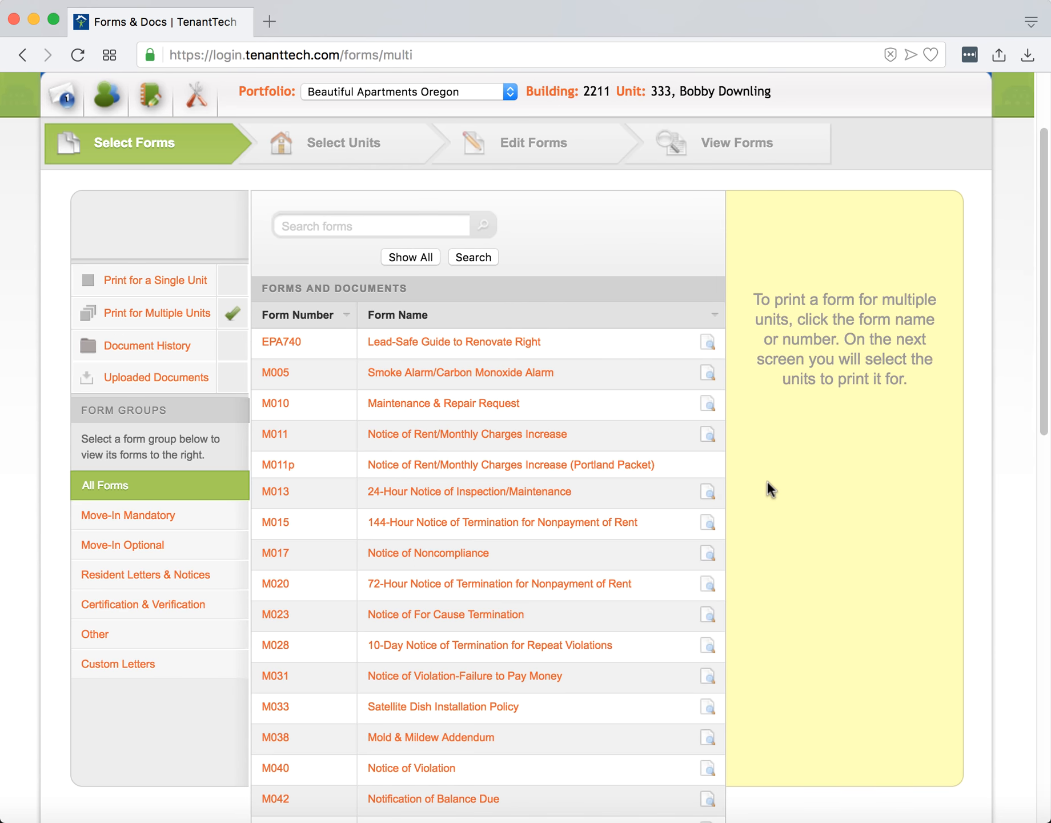
scroll(767, 481, down, 5)
scroll(767, 482, down, 12)
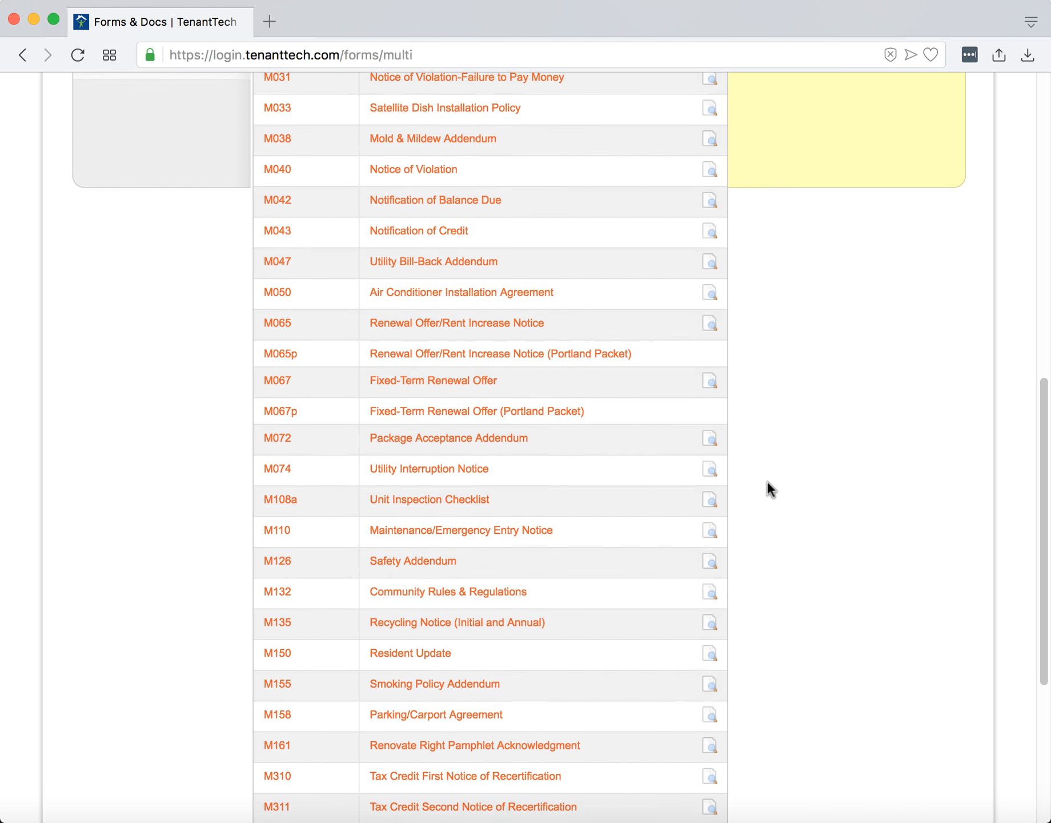
scroll(767, 481, up, 13)
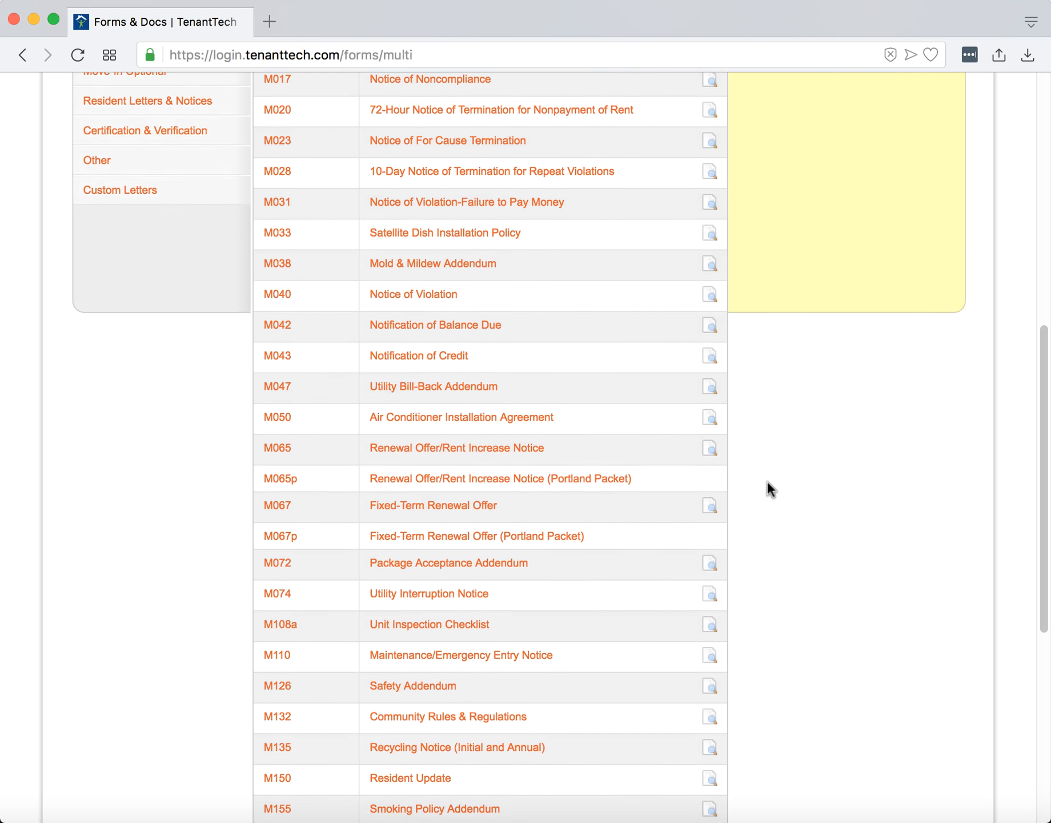
scroll(767, 480, up, 7)
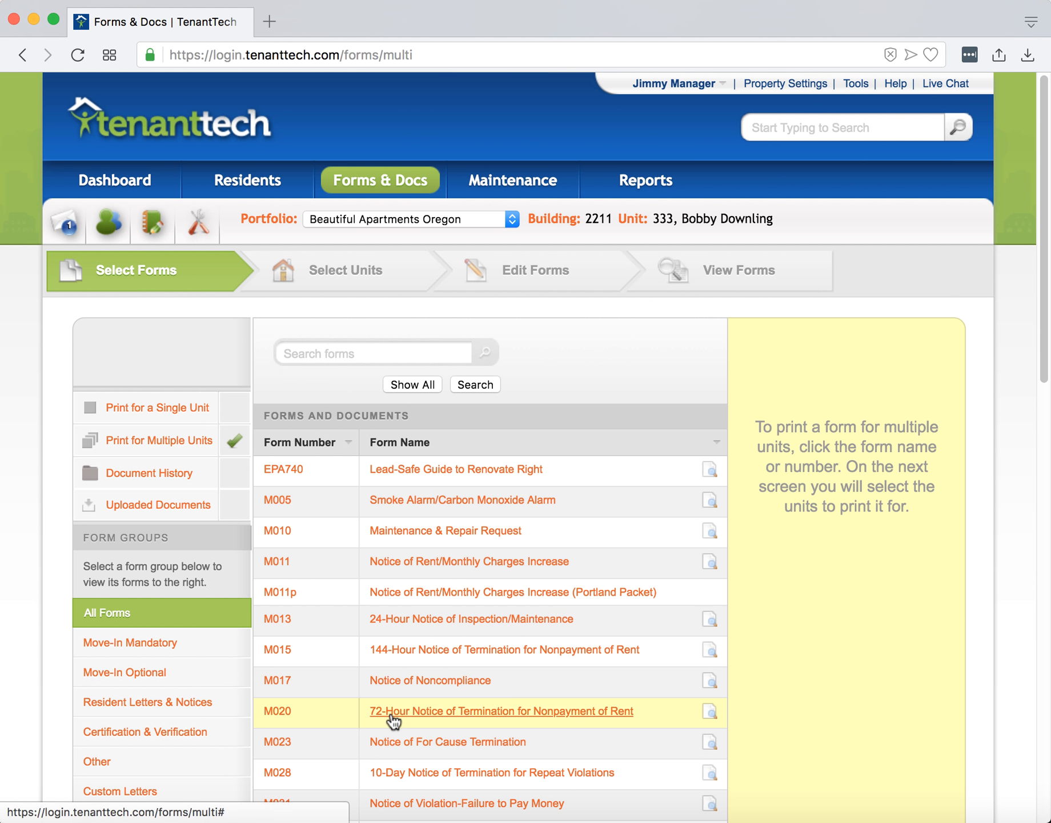
click(390, 715)
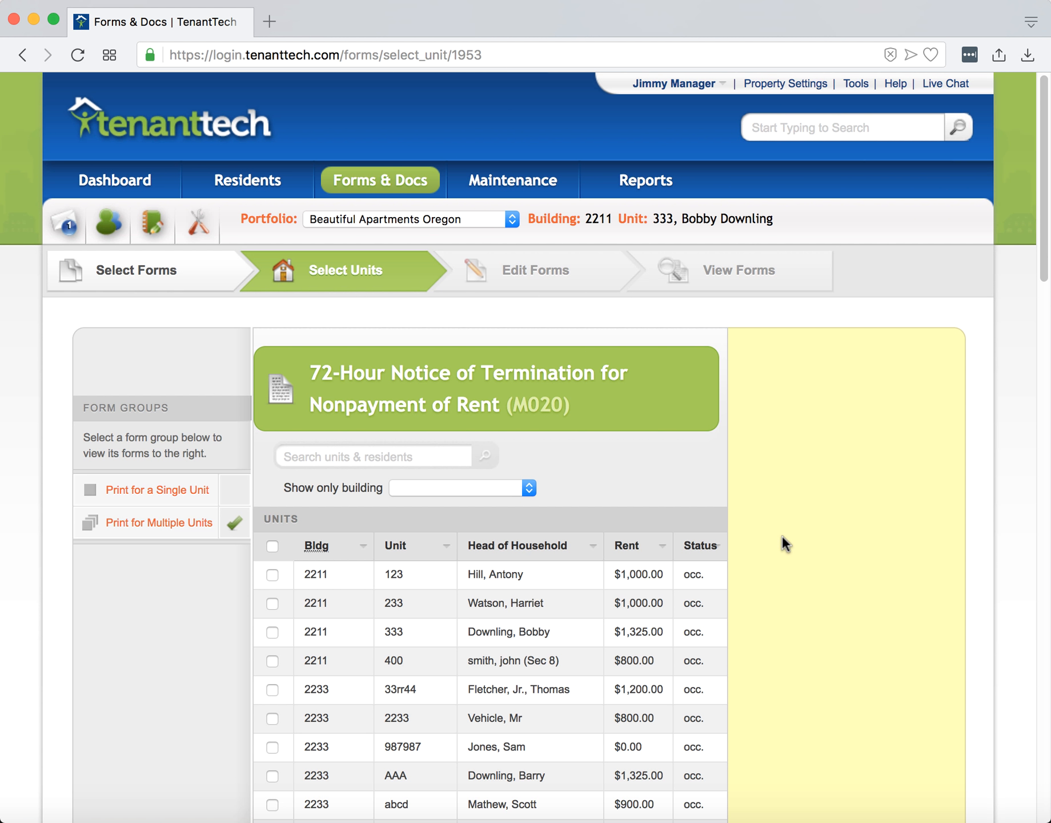
Select units 123, 233, 333 and 400 of building 2211 for the notice.
scroll(772, 539, down, 3)
click(272, 460)
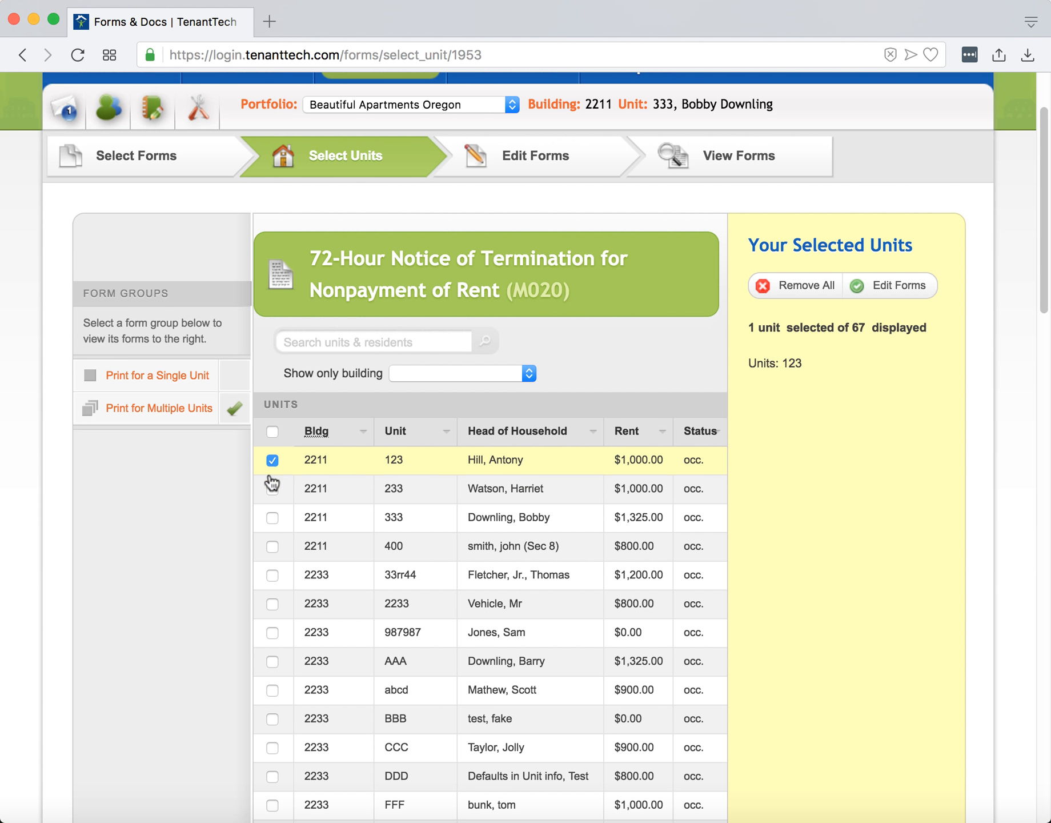
click(273, 489)
click(273, 518)
click(273, 546)
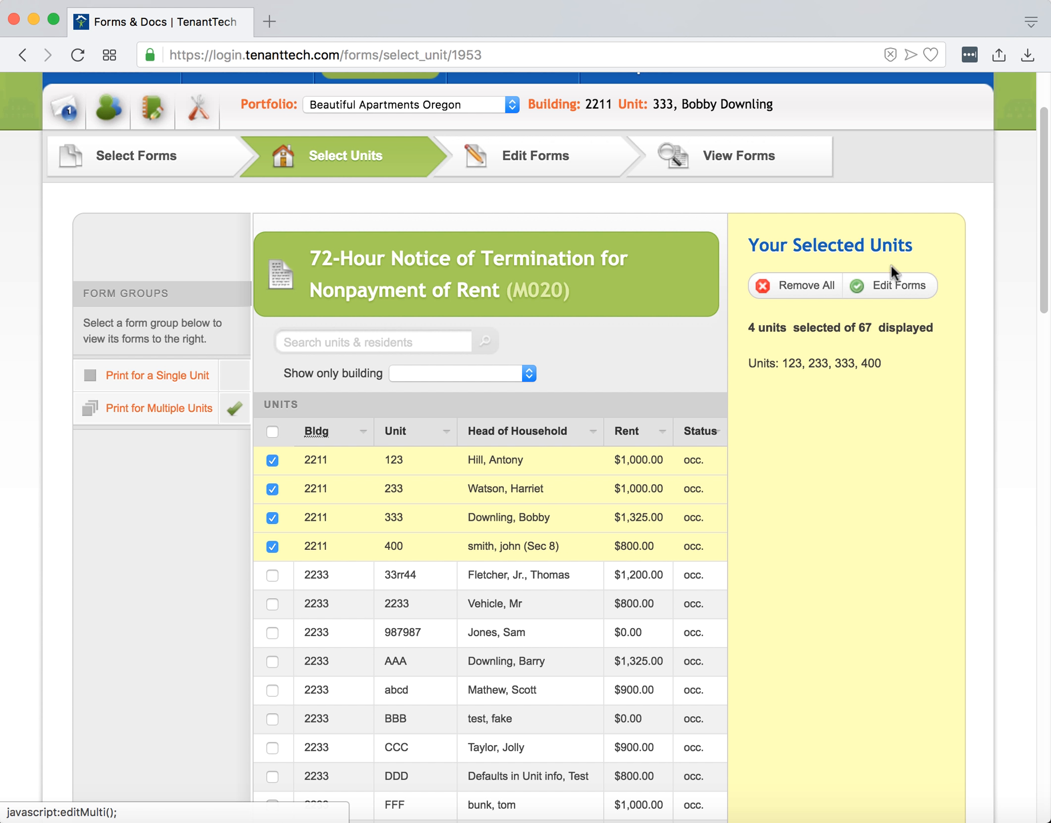
Open the form editor for the selected units and enable Print only head of household.
click(530, 160)
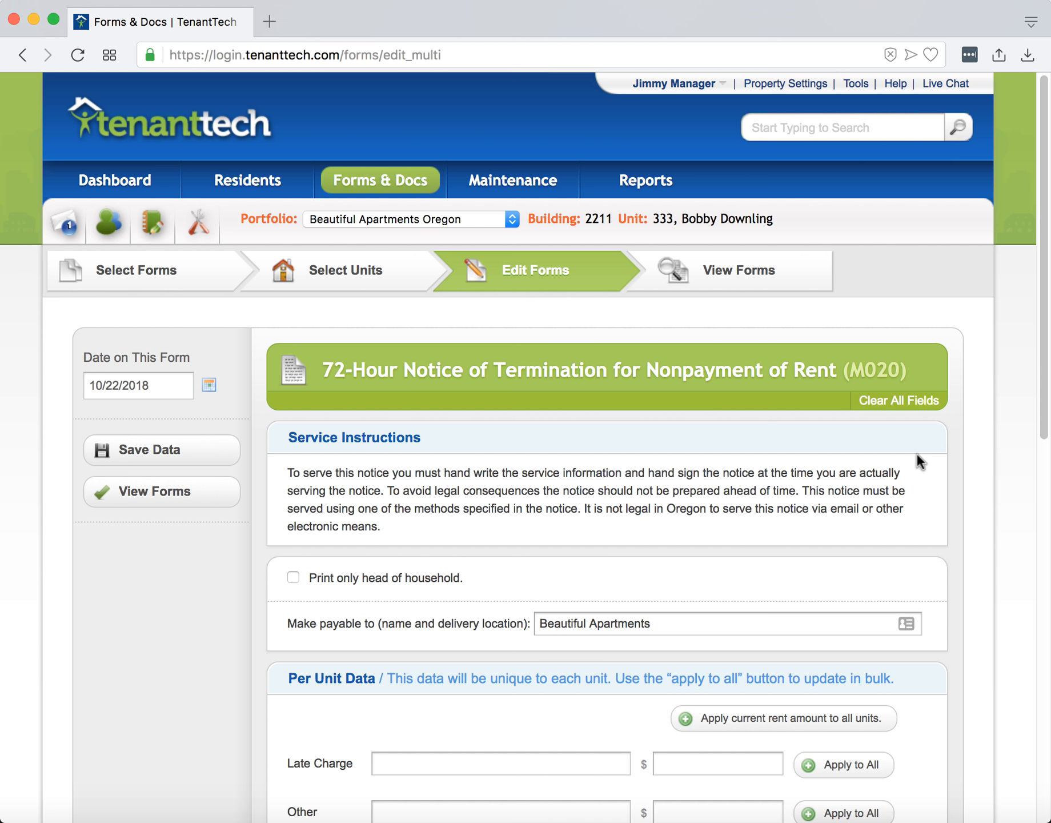
scroll(916, 454, down, 5)
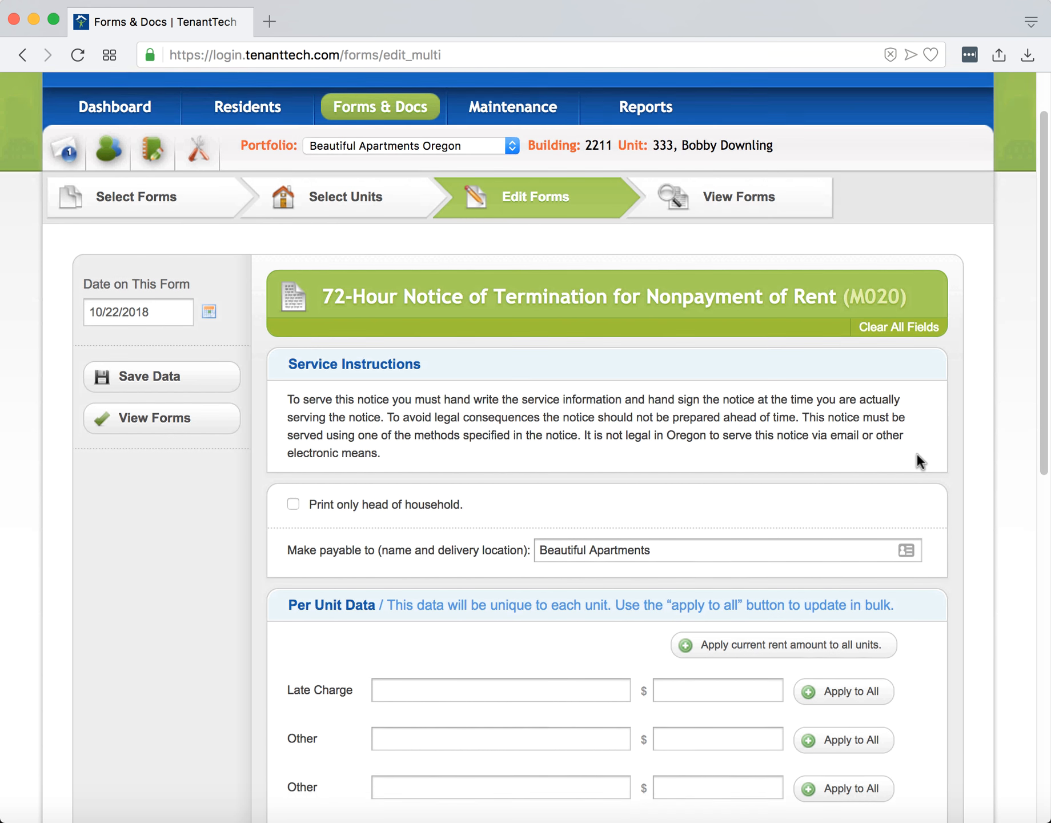
scroll(938, 452, down, 2)
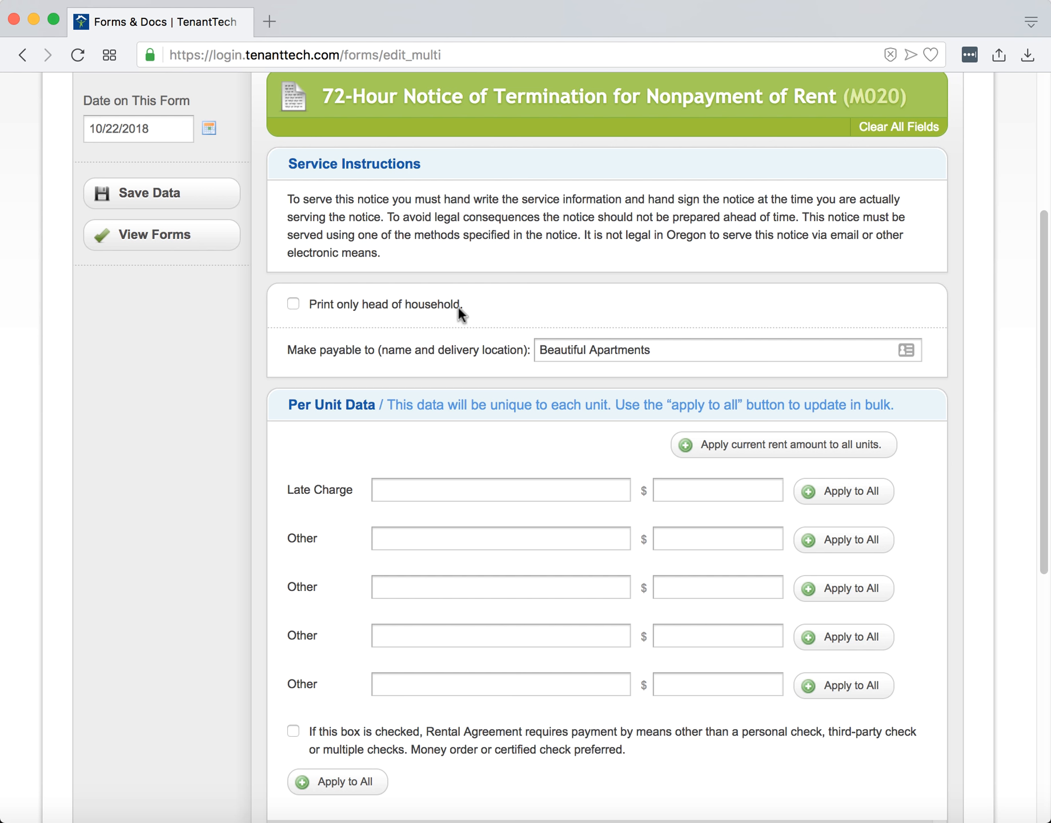
click(361, 309)
drag(681, 348, 502, 354)
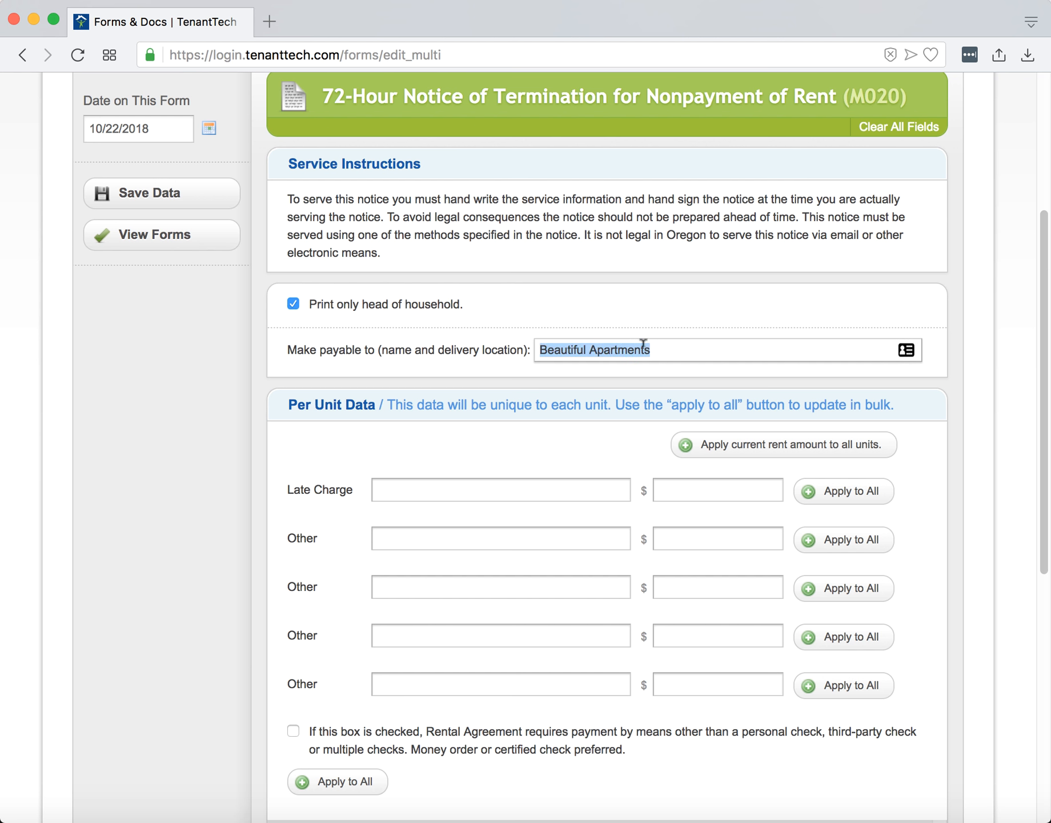
click(416, 299)
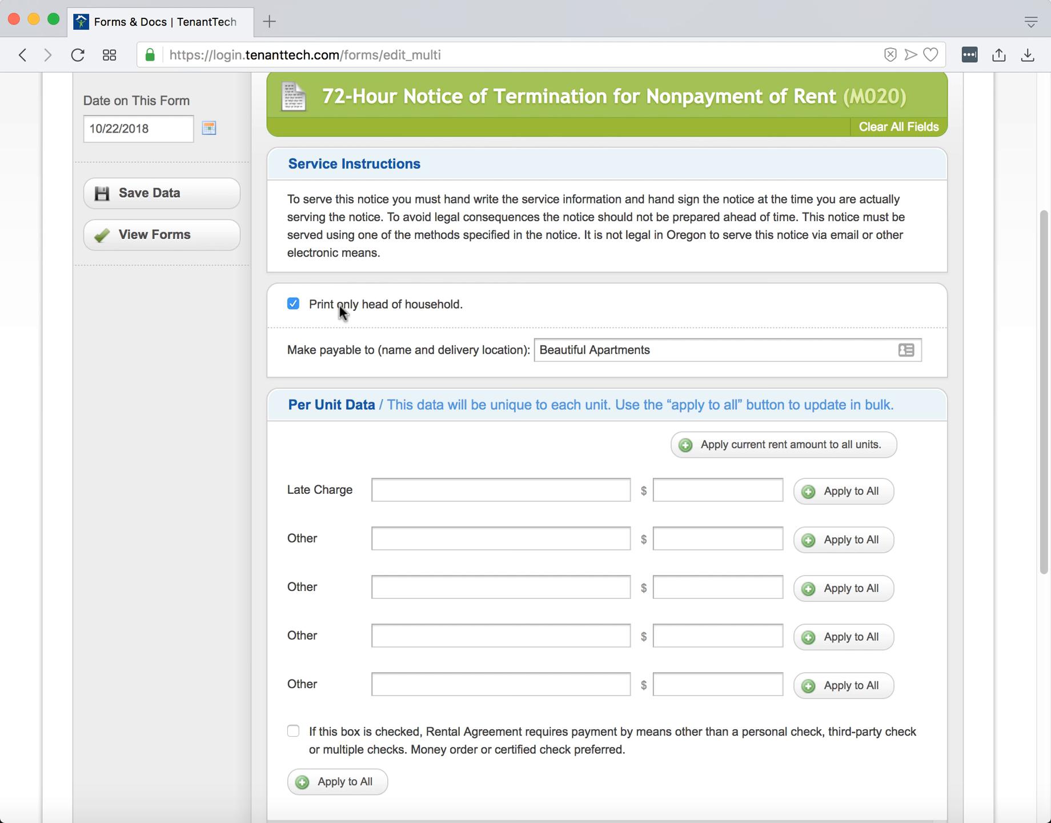
triple_click(681, 346)
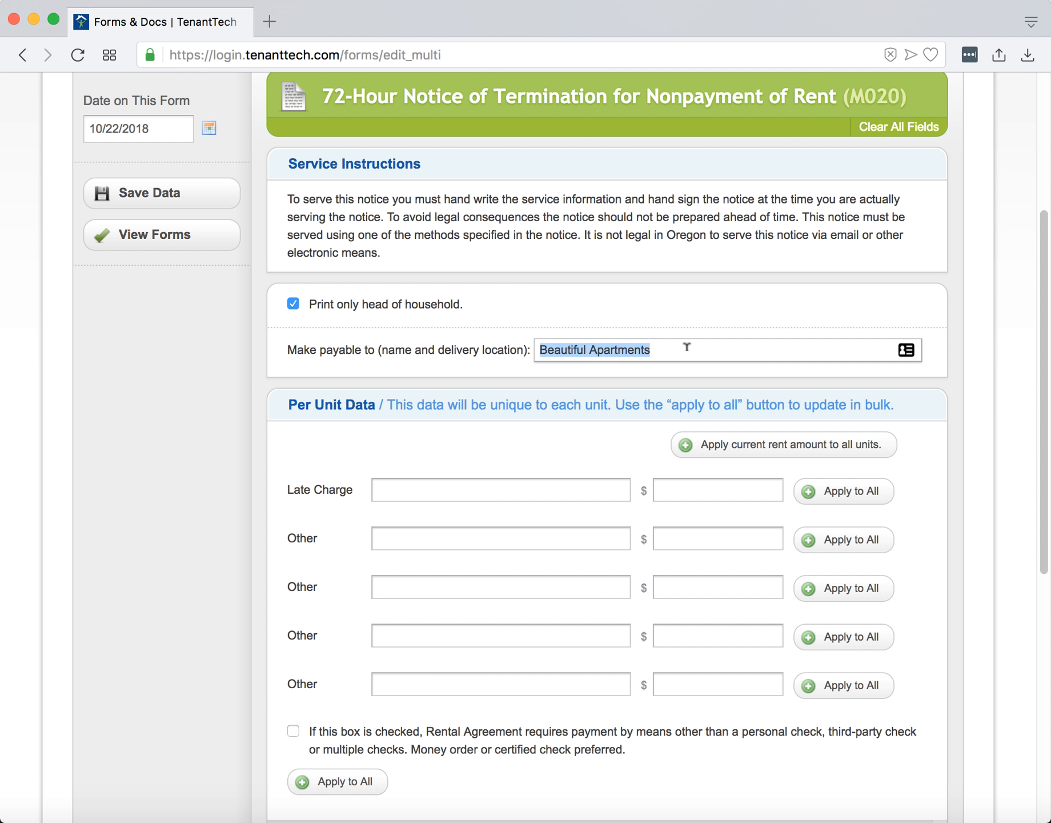
click(686, 347)
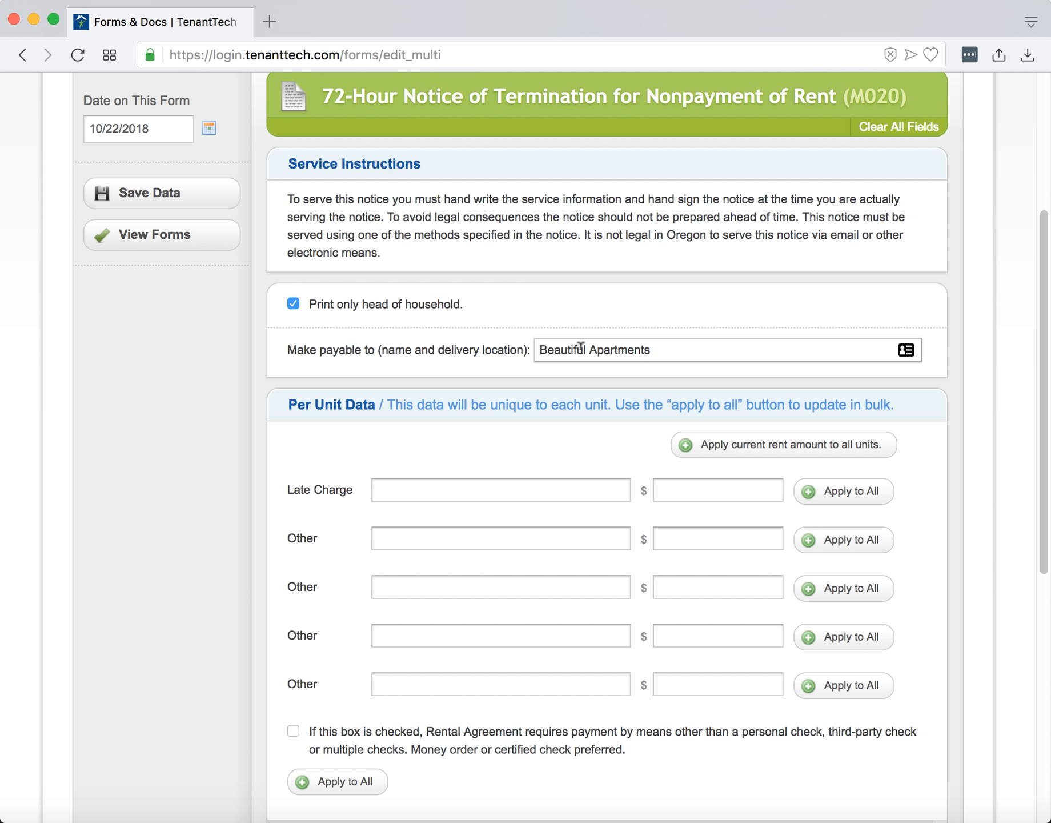
Enter a Late Charge described as 'late charge' of $50.00 and apply it to all units.
scroll(591, 346, down, 3)
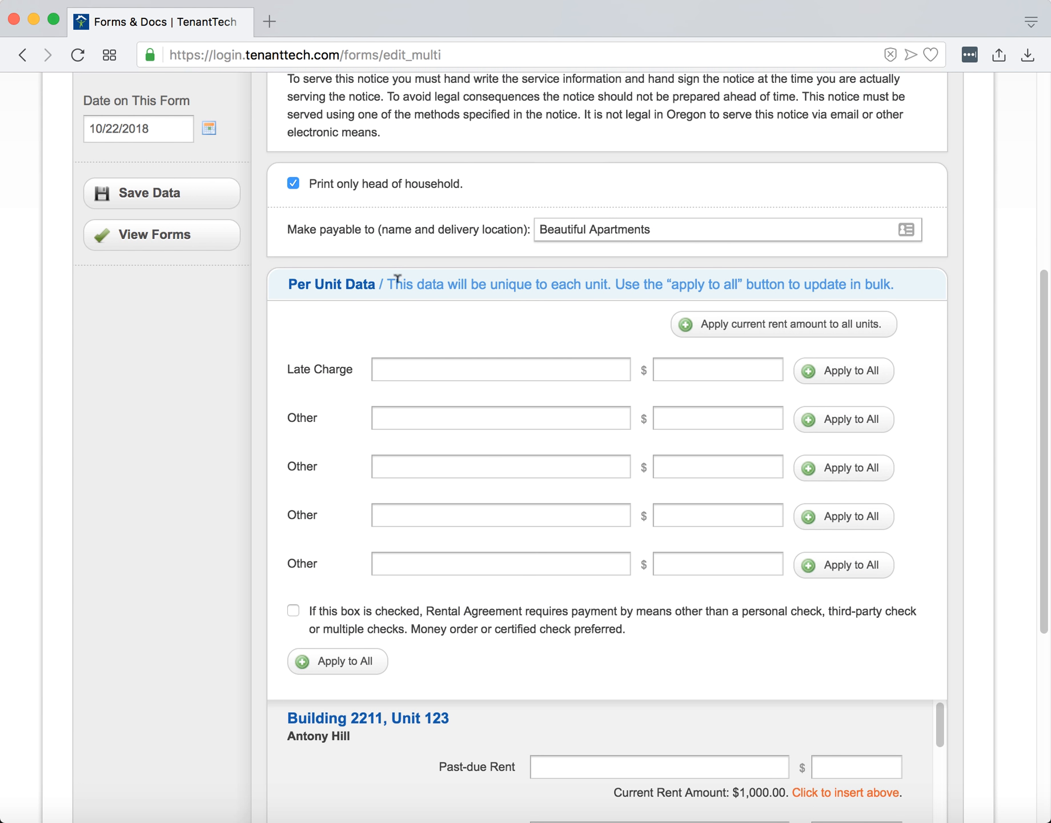
scroll(512, 343, down, 1)
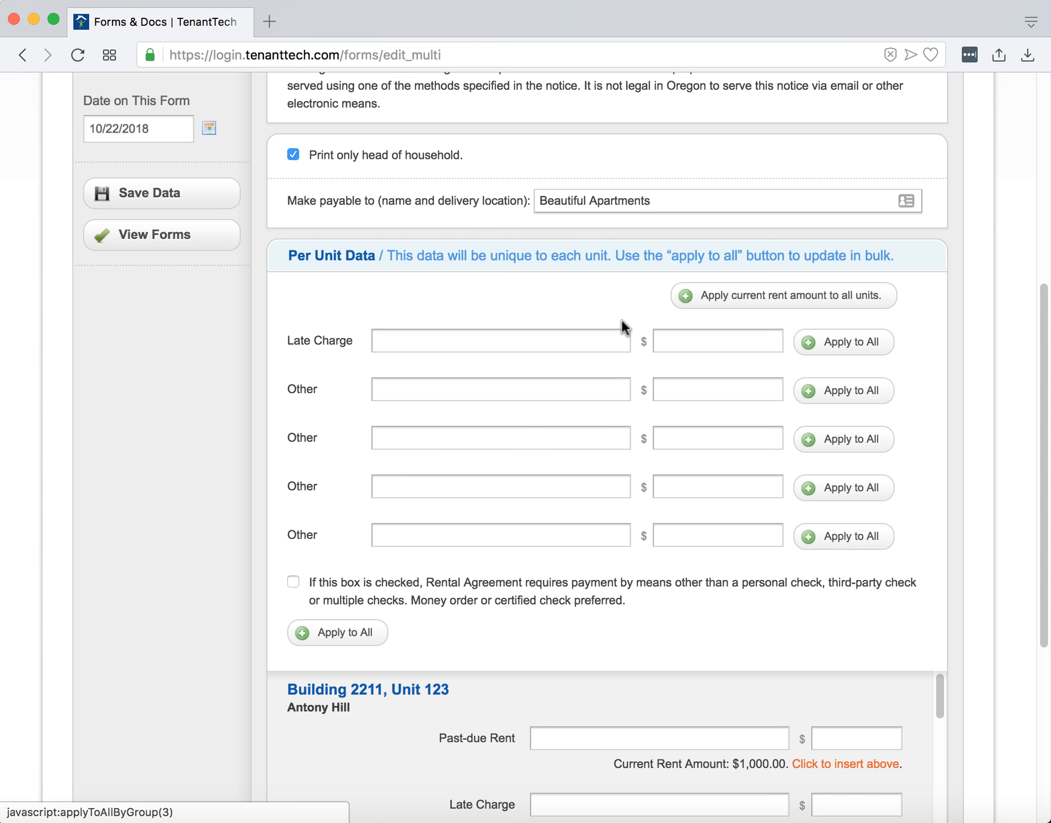
click(567, 337)
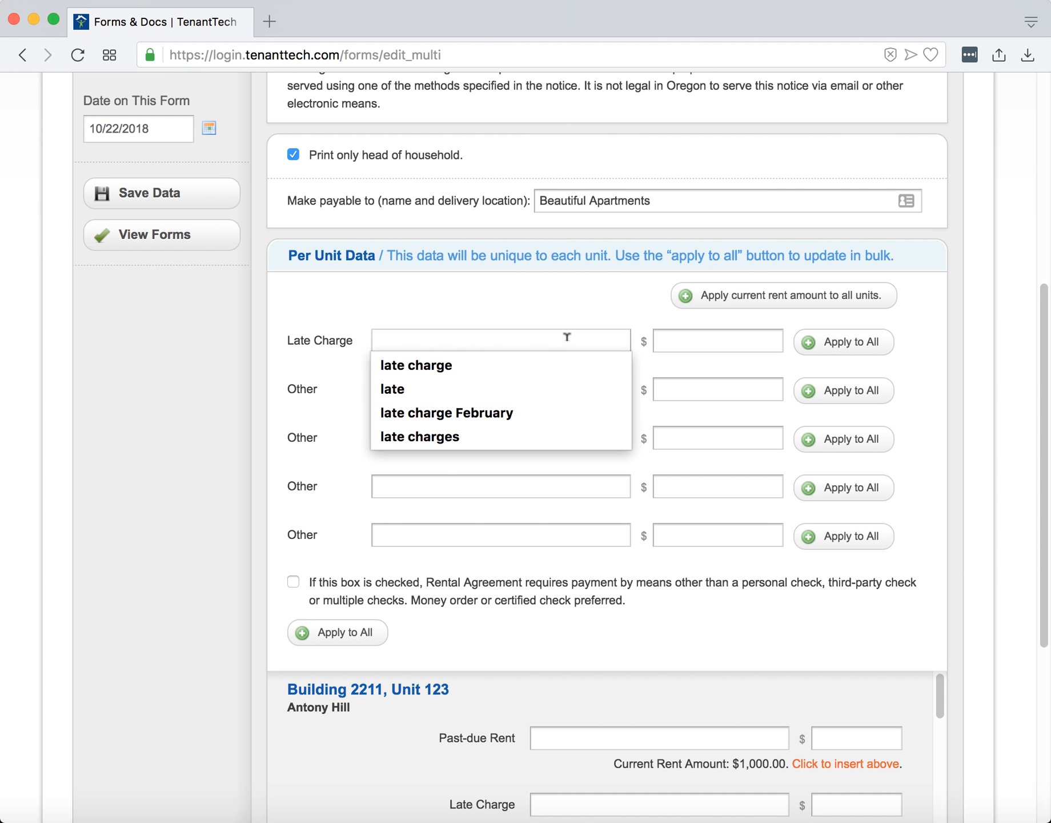
click(424, 364)
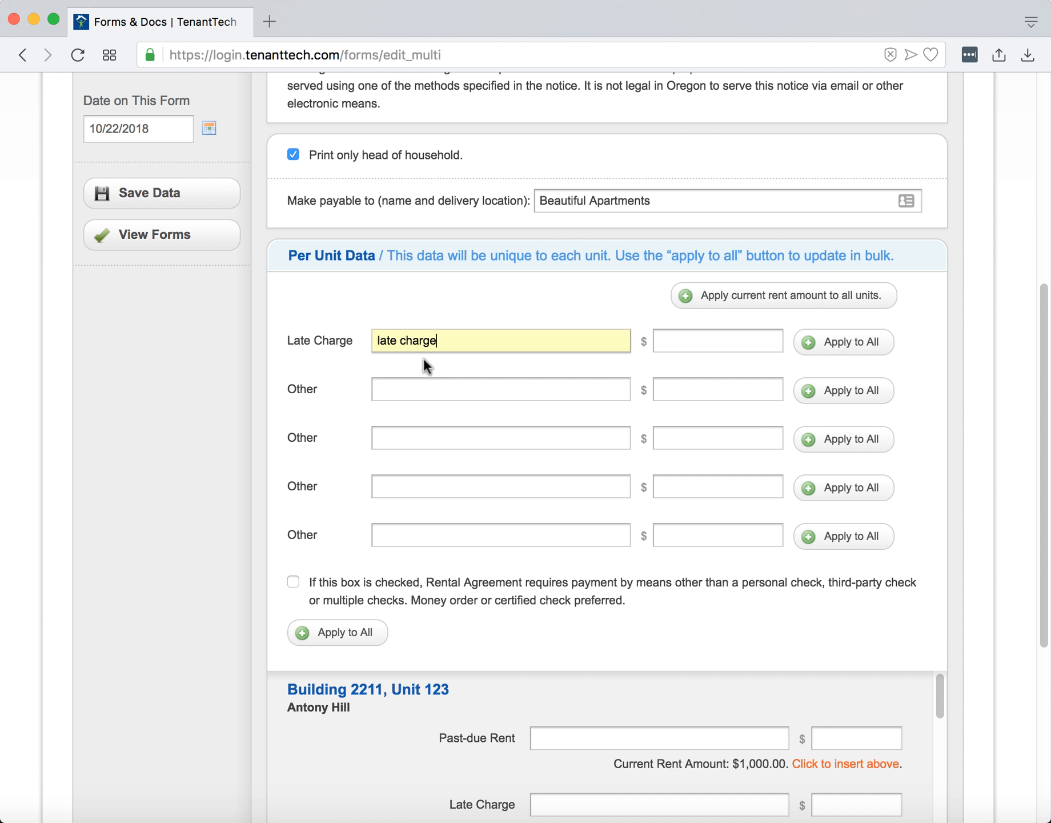
click(697, 340)
click(688, 365)
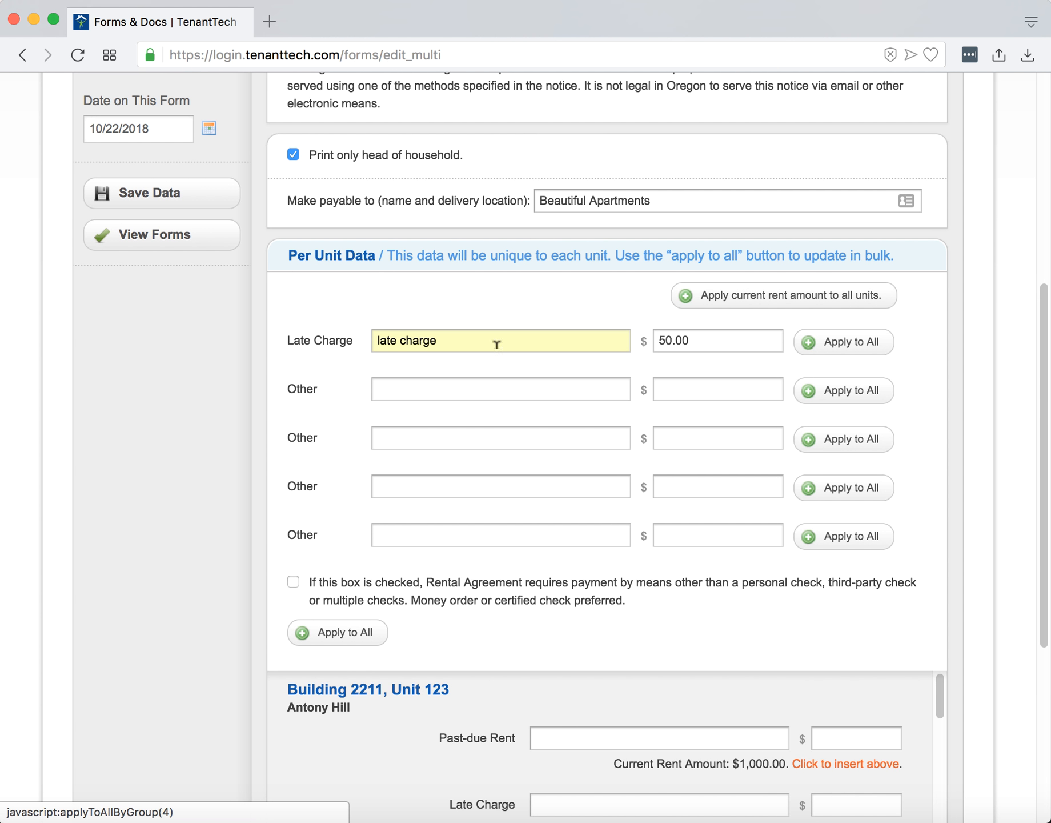
click(844, 349)
Enter an Other charge described as 'example' of $10.00 and apply it to all units.
scroll(1004, 376, down, 5)
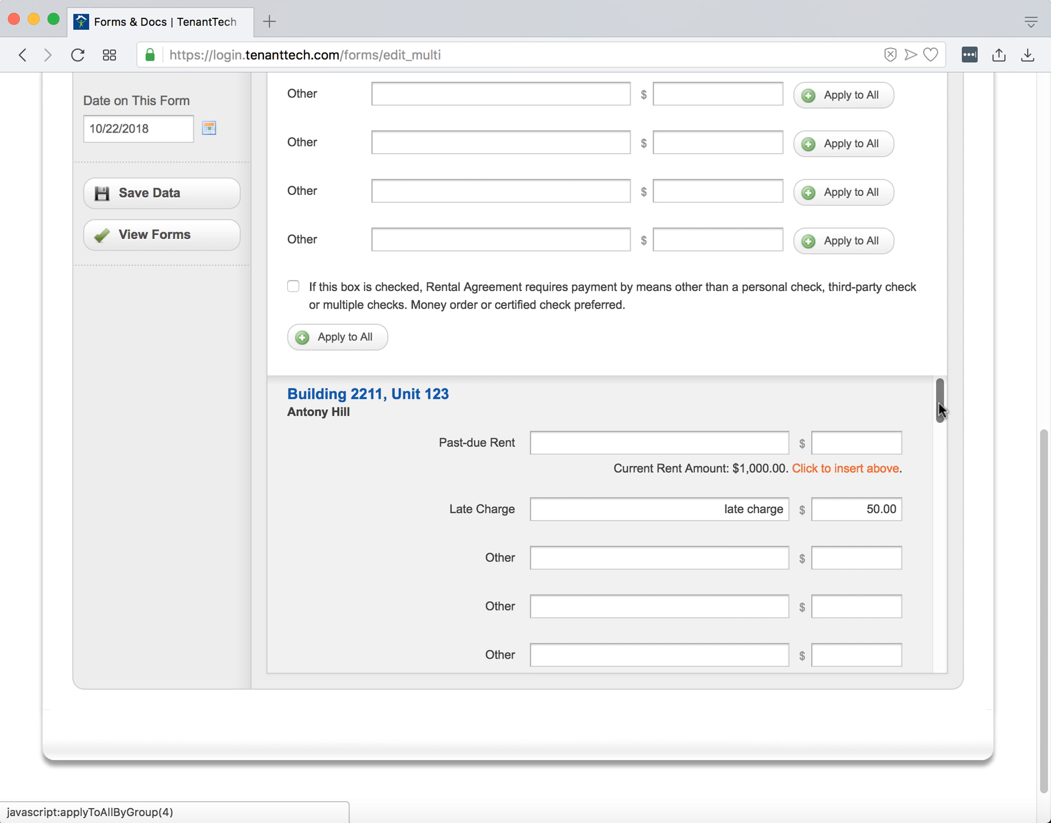
drag(939, 401, 976, 378)
scroll(986, 370, up, 2)
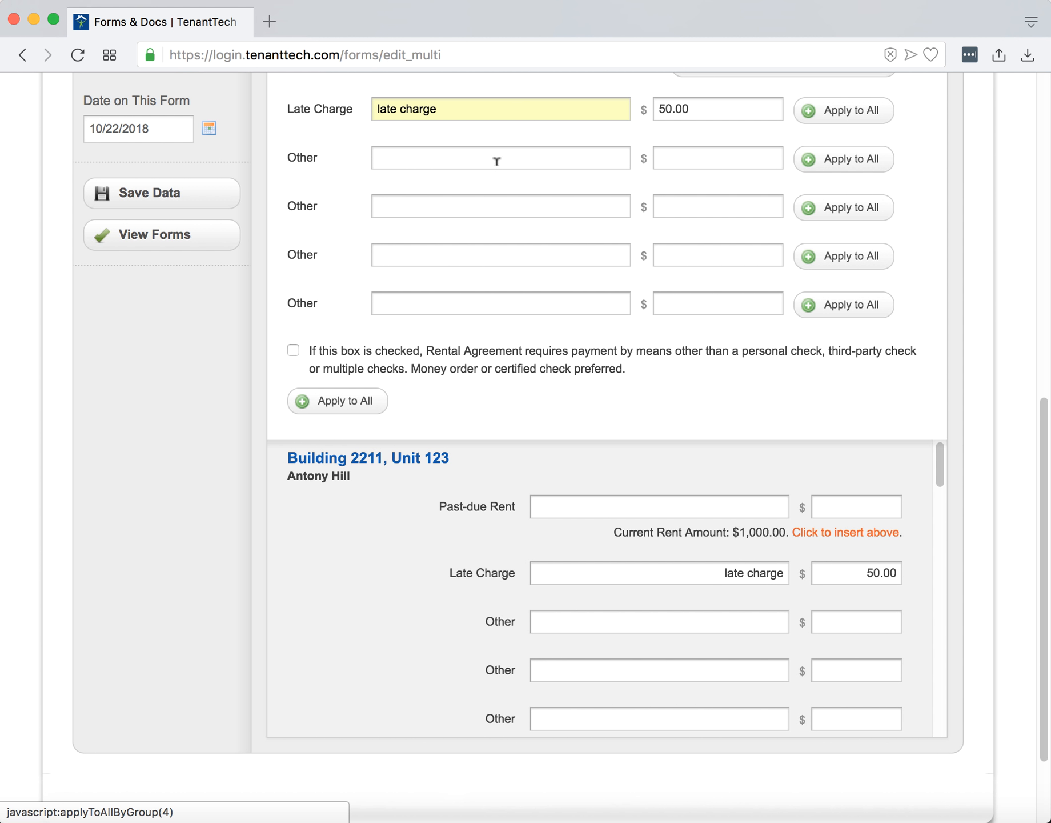
click(496, 159)
click(429, 157)
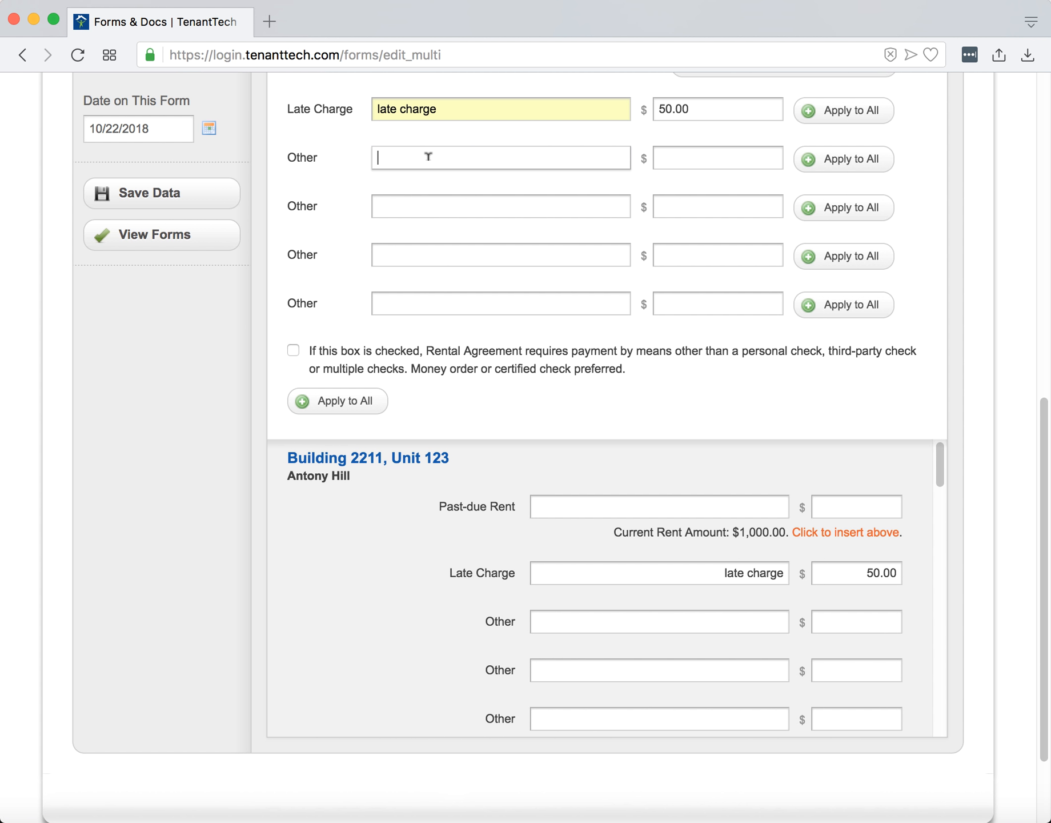
click(429, 157)
text(exampe)
text(e)
key(Tab)
text(10.00)
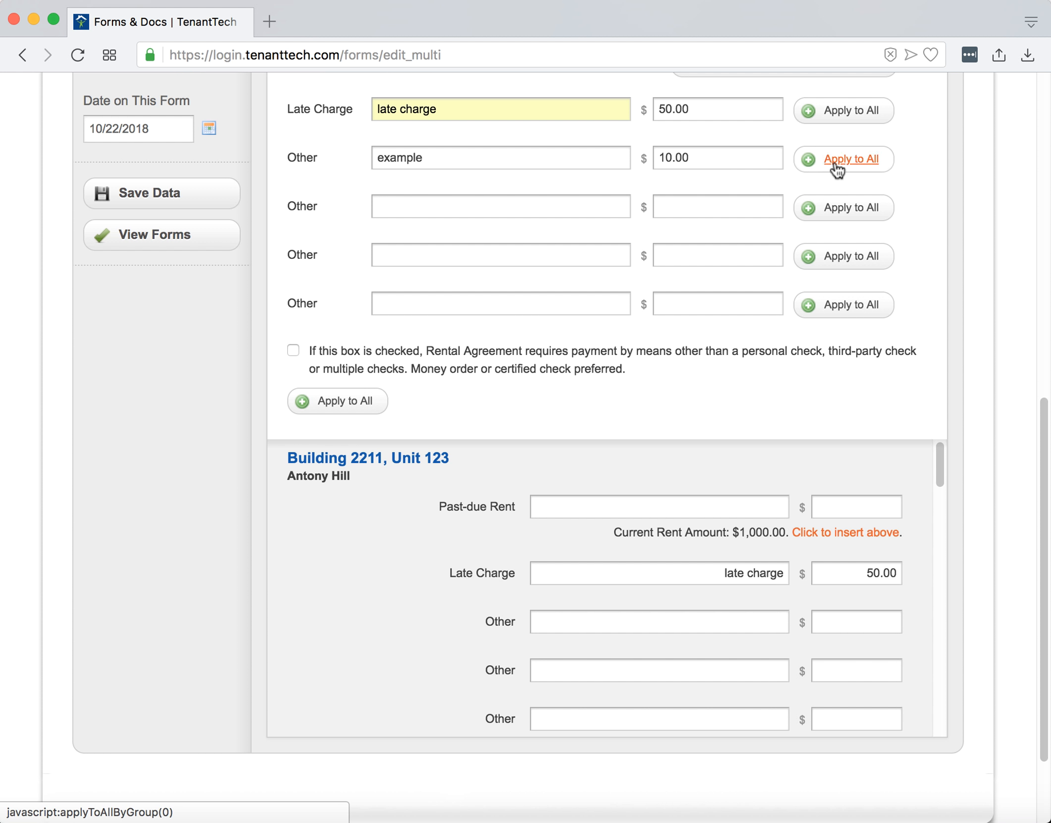
click(838, 166)
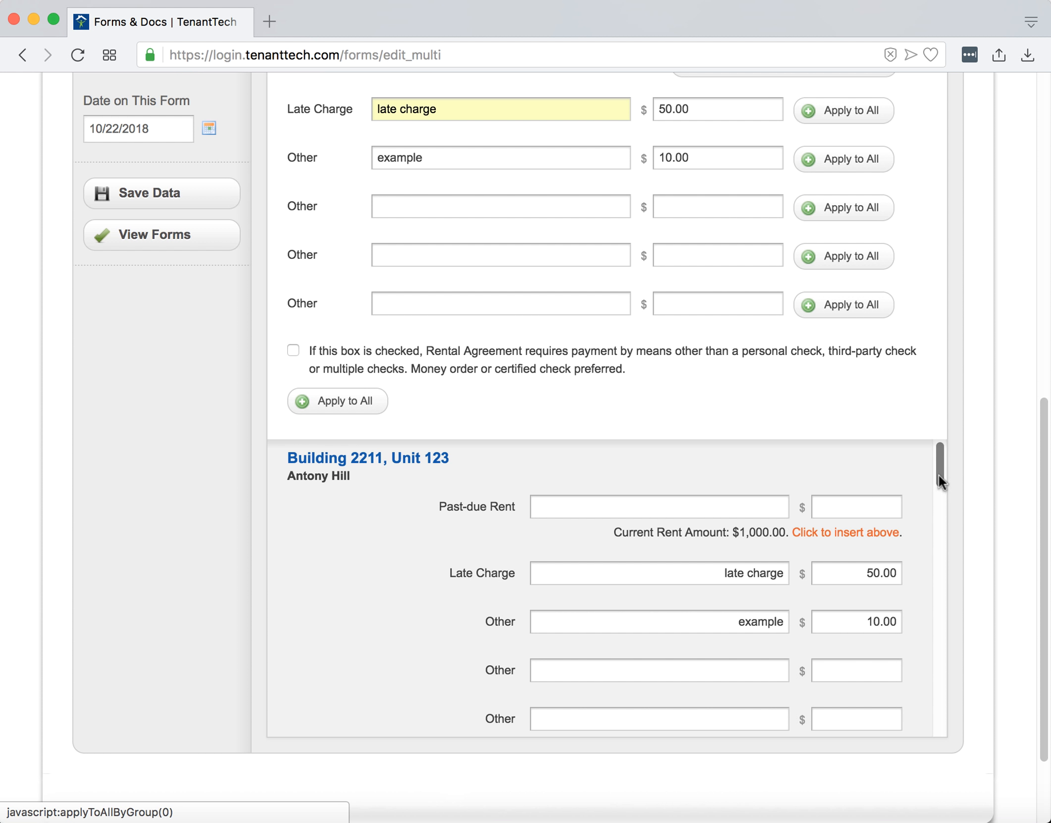
In Unit 123's own section, replace the Other charge with 'something else' for $40.00.
mouse_move(938, 474)
mouse_down()
mouse_move(949, 607)
mouse_move(931, 716)
mouse_move(944, 480)
mouse_up()
scroll(985, 459, down, 1)
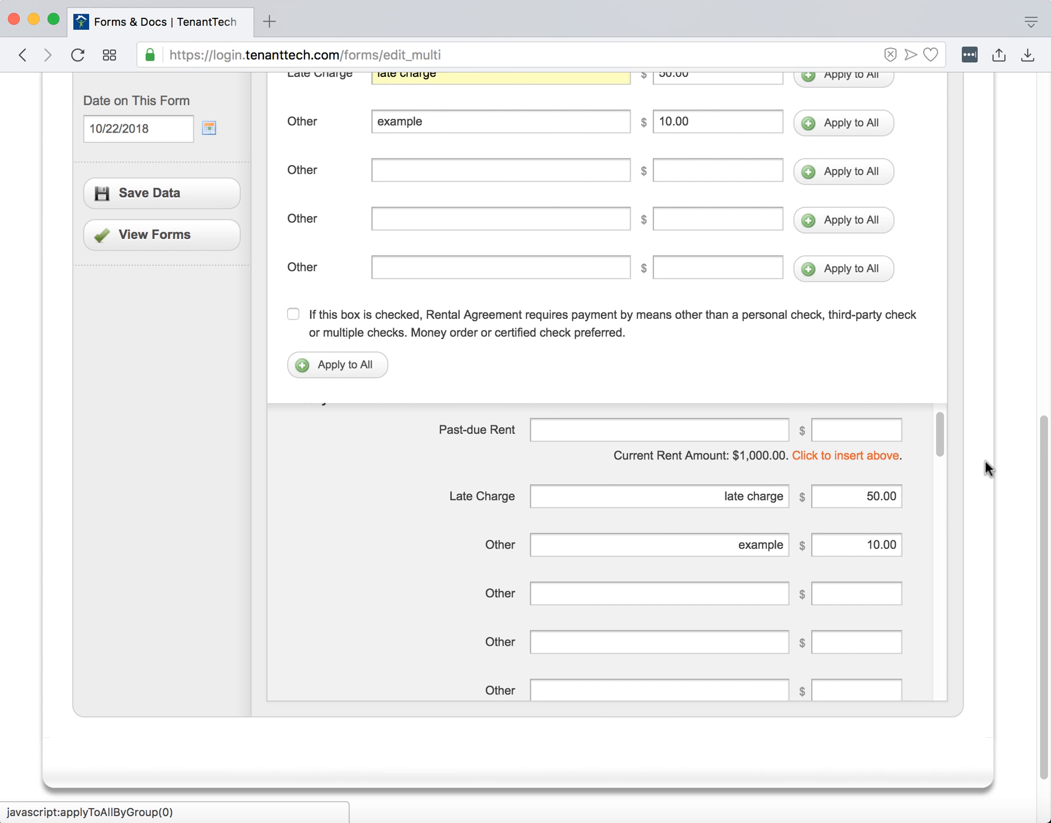
scroll(985, 460, down, 1)
double_click(742, 508)
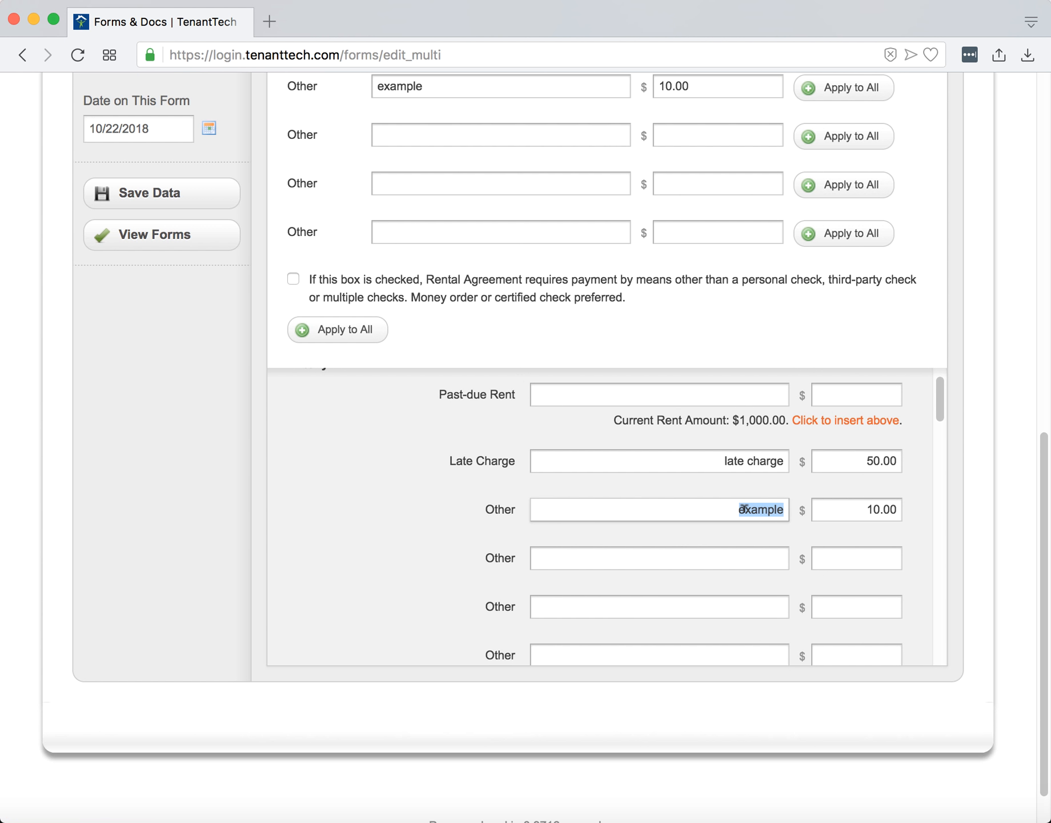
key(BackSpace)
double_click(845, 501)
key(BackSpace)
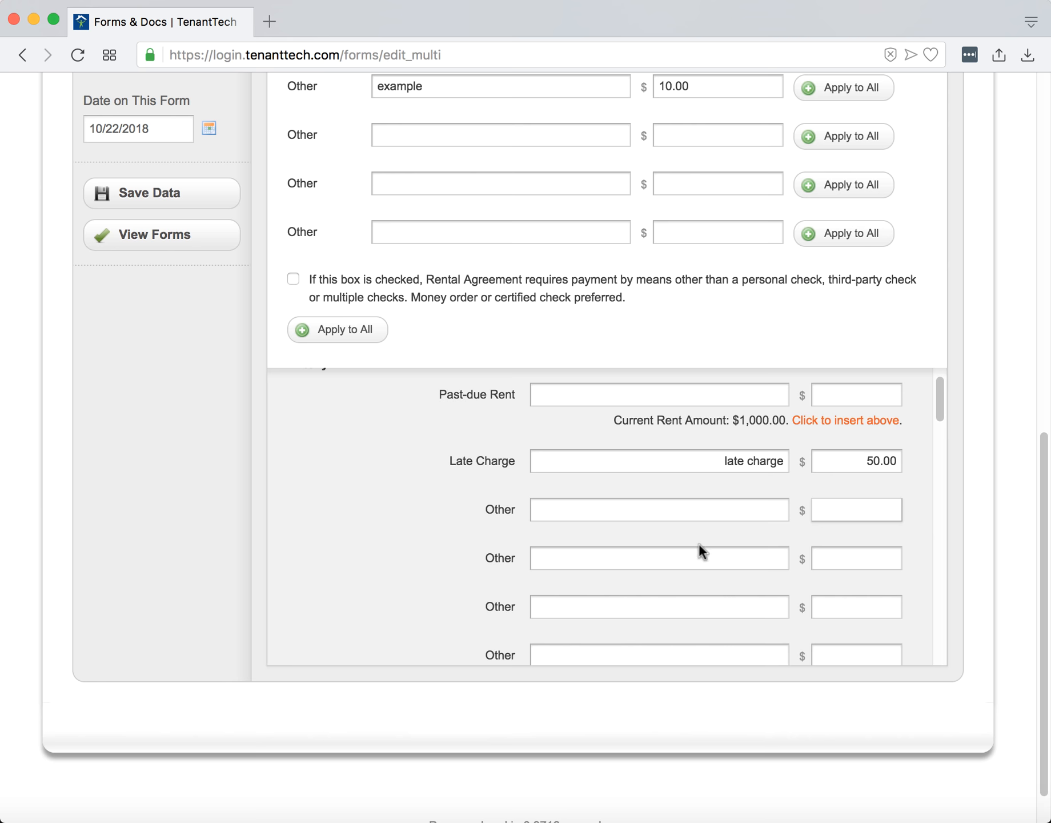
click(660, 503)
text(some)
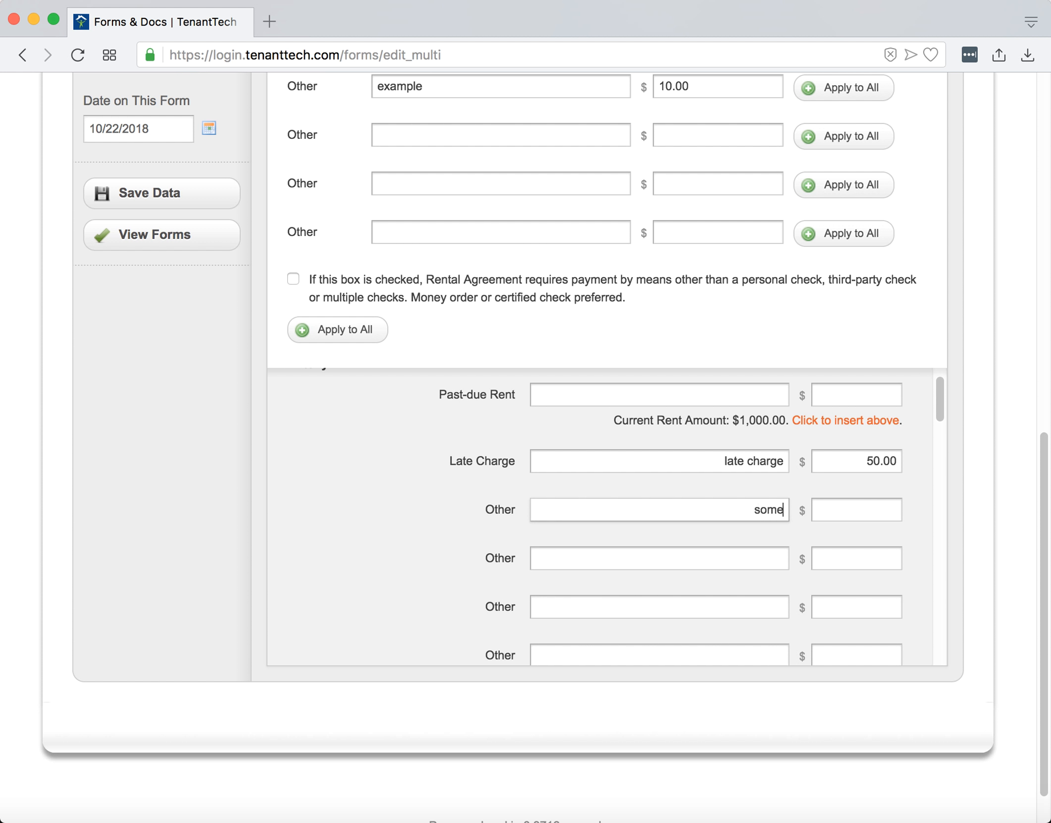
text(thing else)
key(Tab)
text(40.00)
key(Tab)
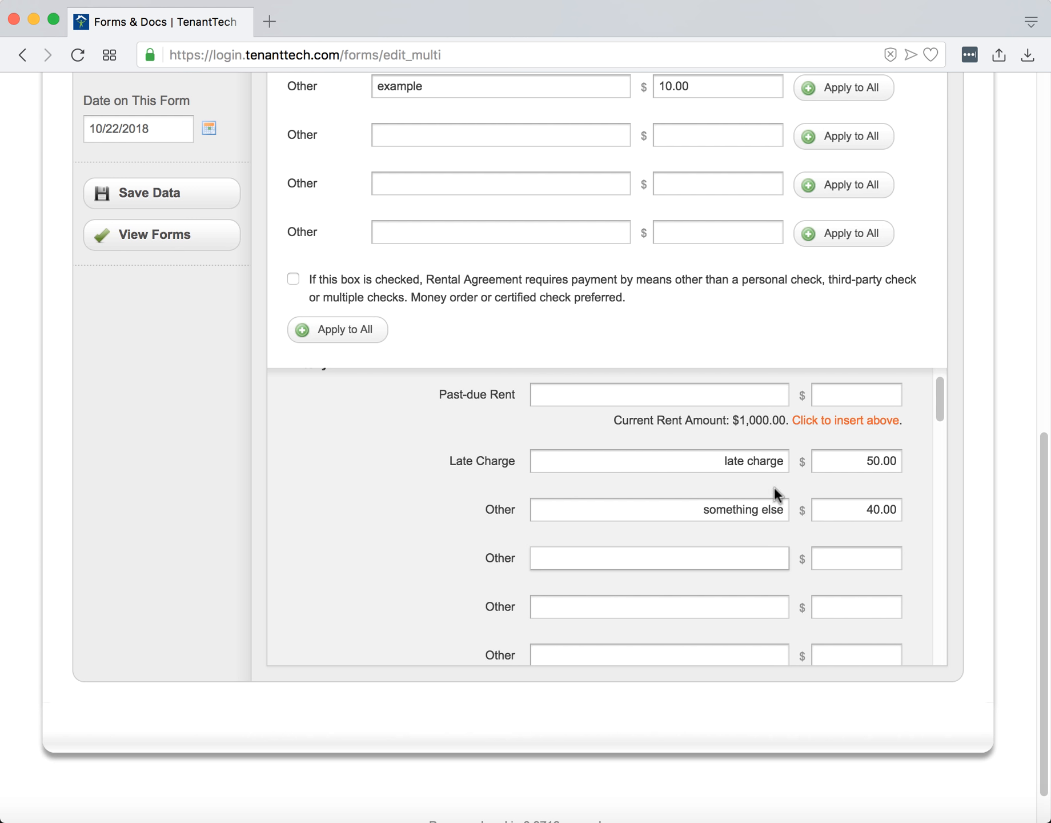
Generate the filled notices and view them as a PDF.
scroll(939, 400, up, 2)
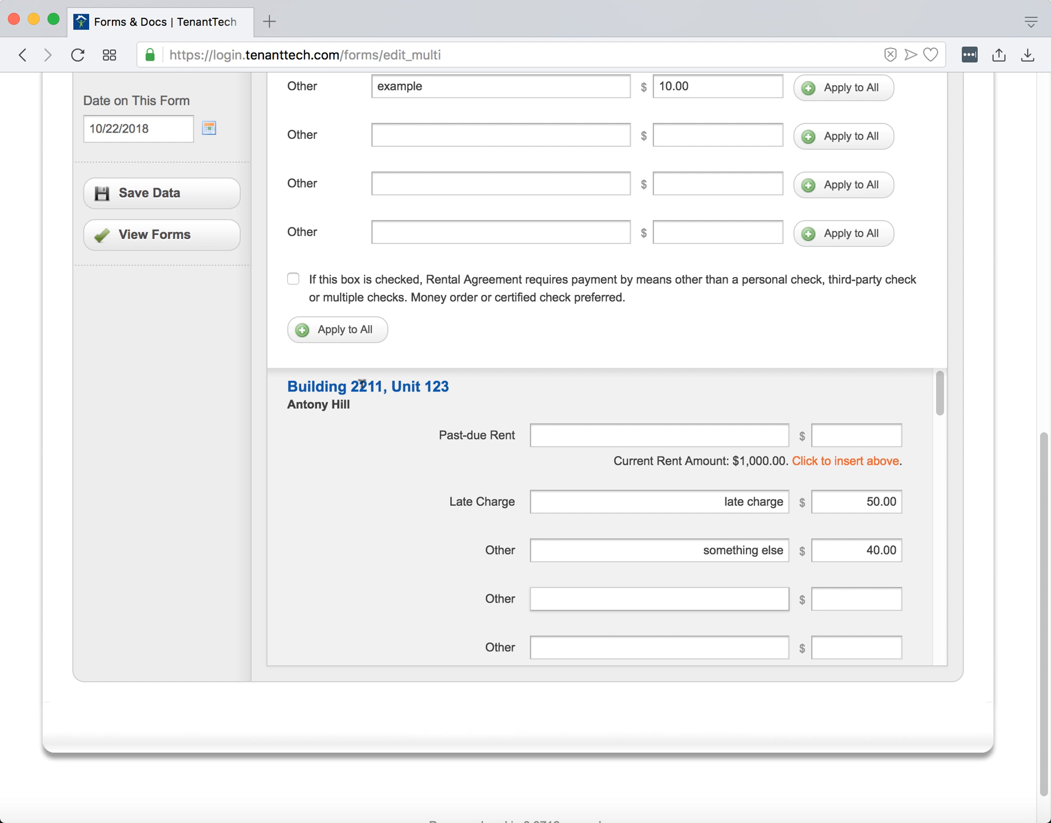
mouse_move(940, 398)
mouse_down()
mouse_move(938, 664)
mouse_move(948, 375)
mouse_up()
scroll(960, 383, up, 10)
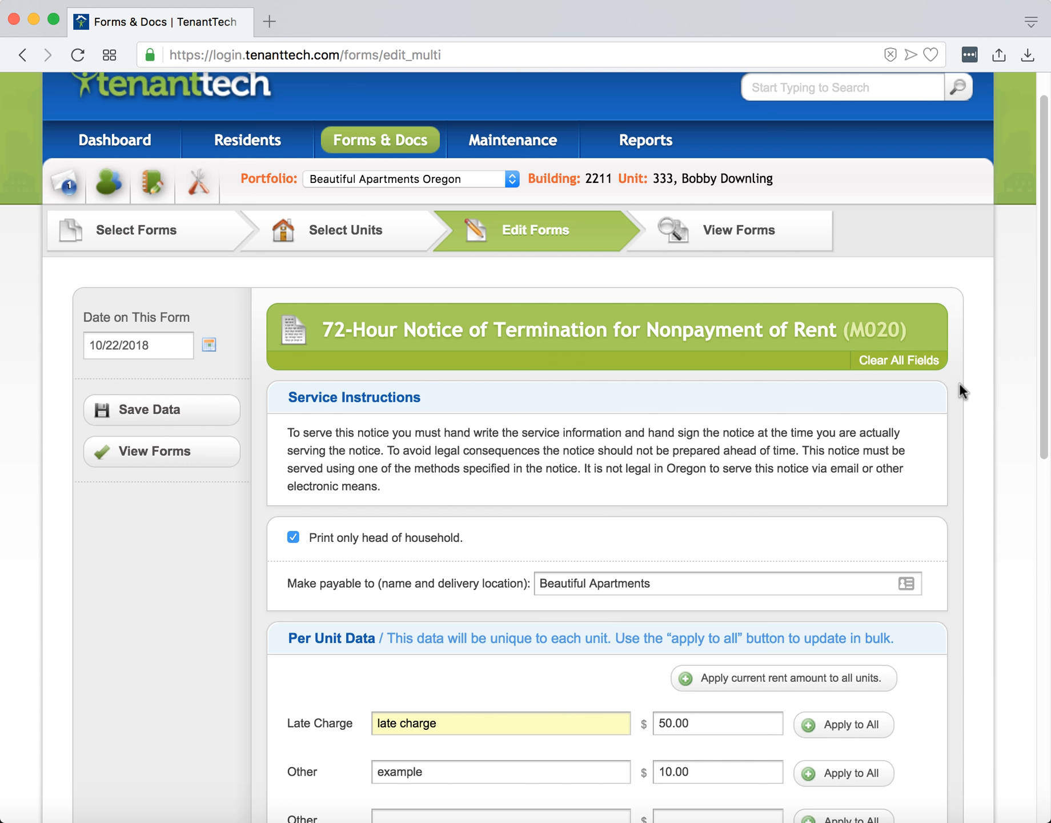
click(714, 216)
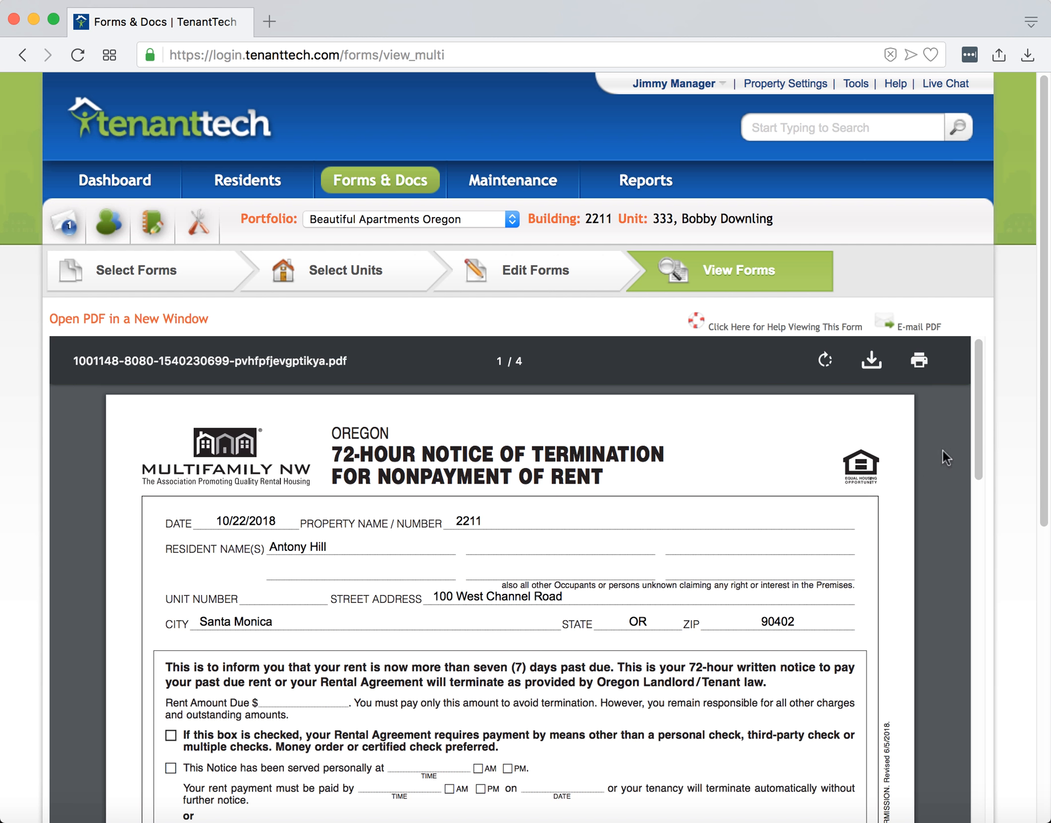
scroll(1028, 422, down, 3)
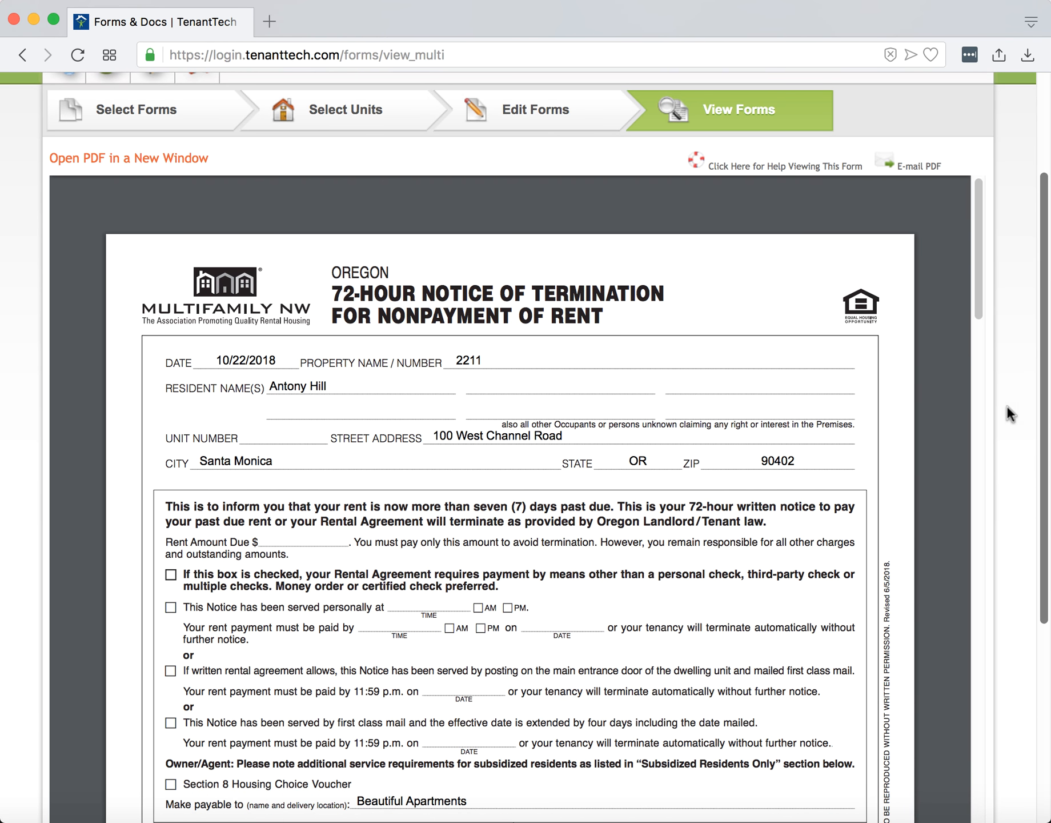
Page through the generated notices for each unit and open the E-mail PDF dialog.
drag(976, 292, 978, 476)
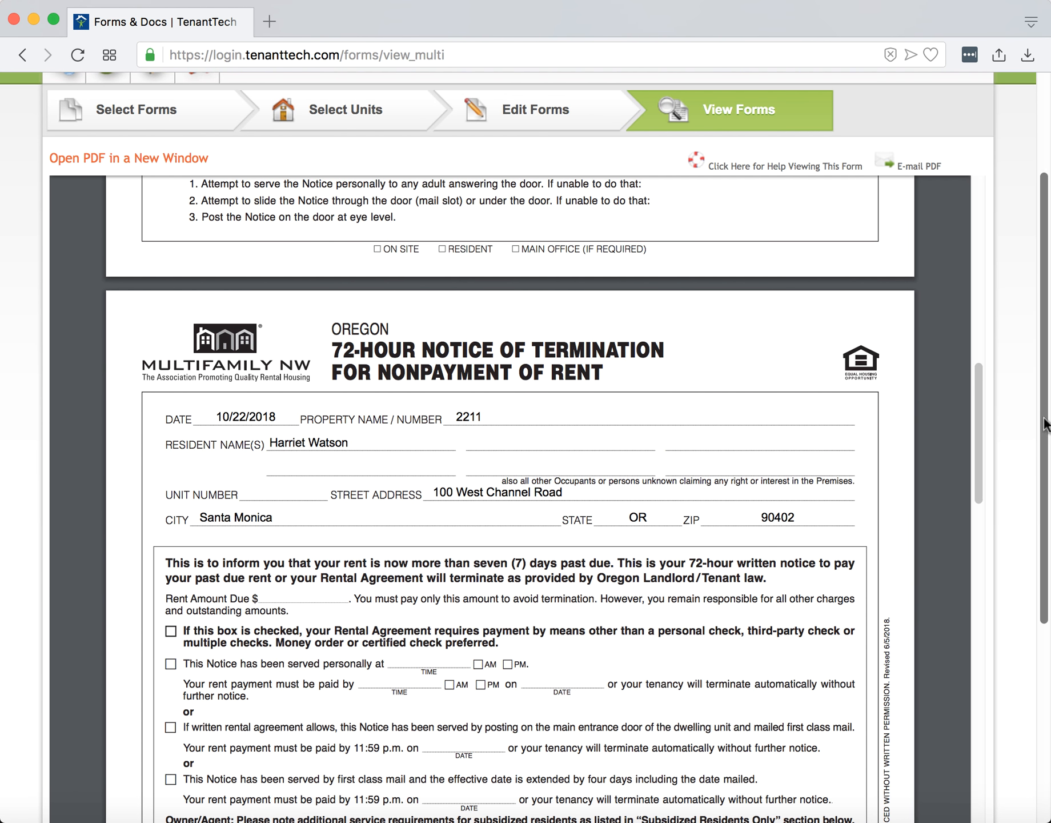
drag(1043, 422, 1037, 329)
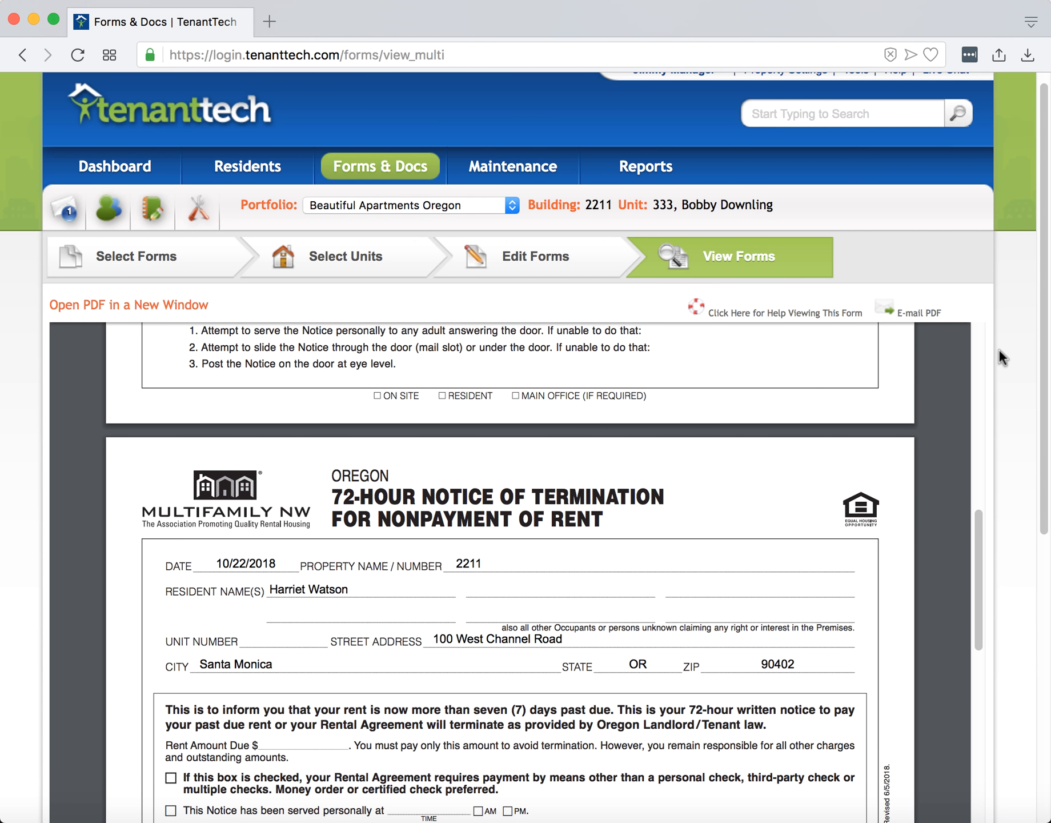
click(914, 314)
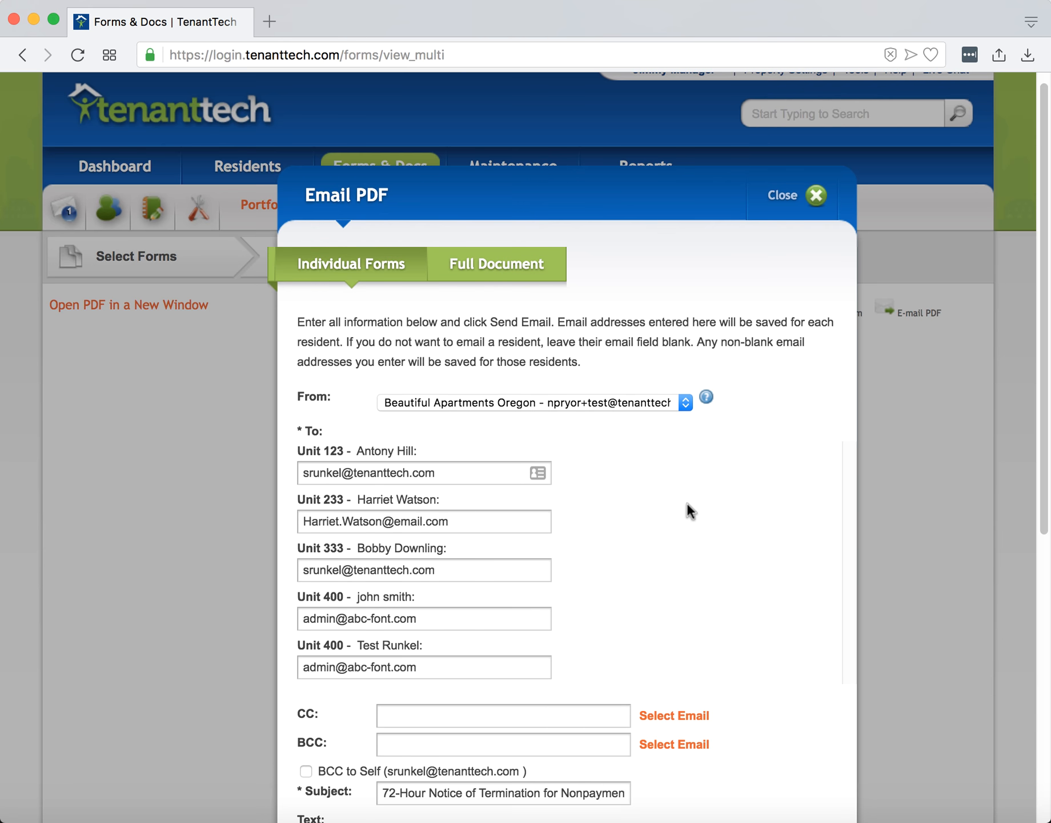
scroll(687, 504, down, 3)
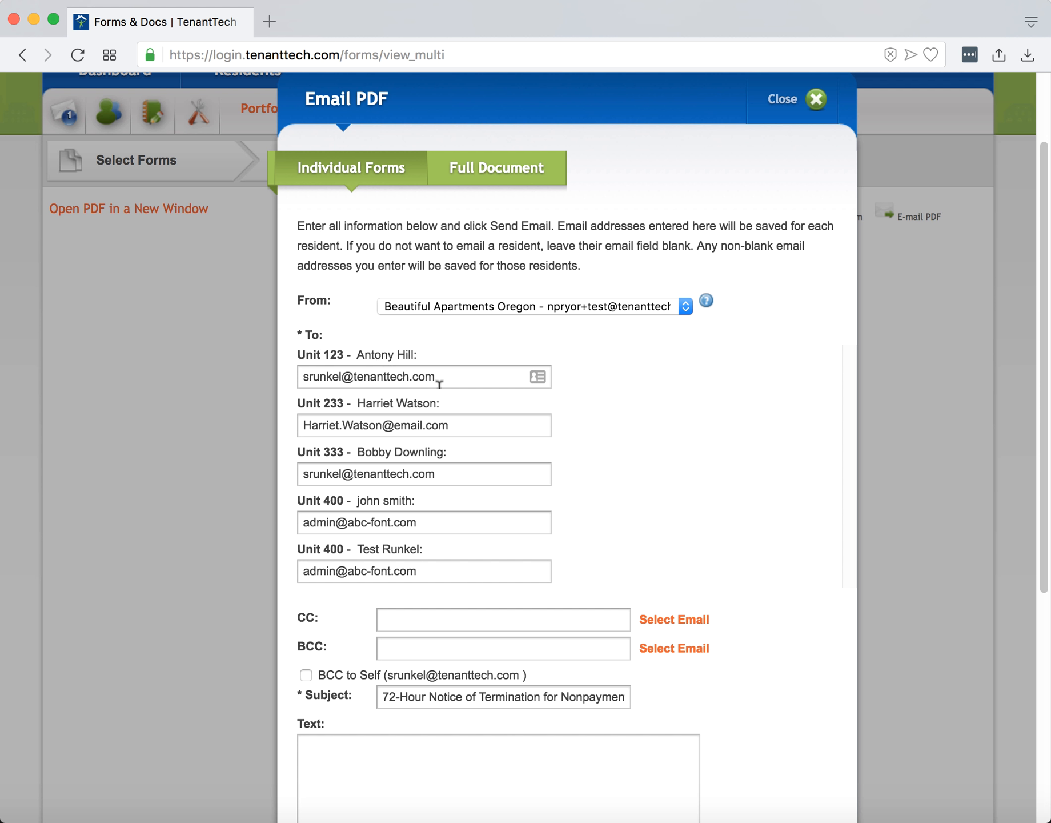
Examine the per-unit recipient addresses and the Full Document e-mail option, then close the e-mail dialog without sending.
triple_click(452, 370)
click(455, 372)
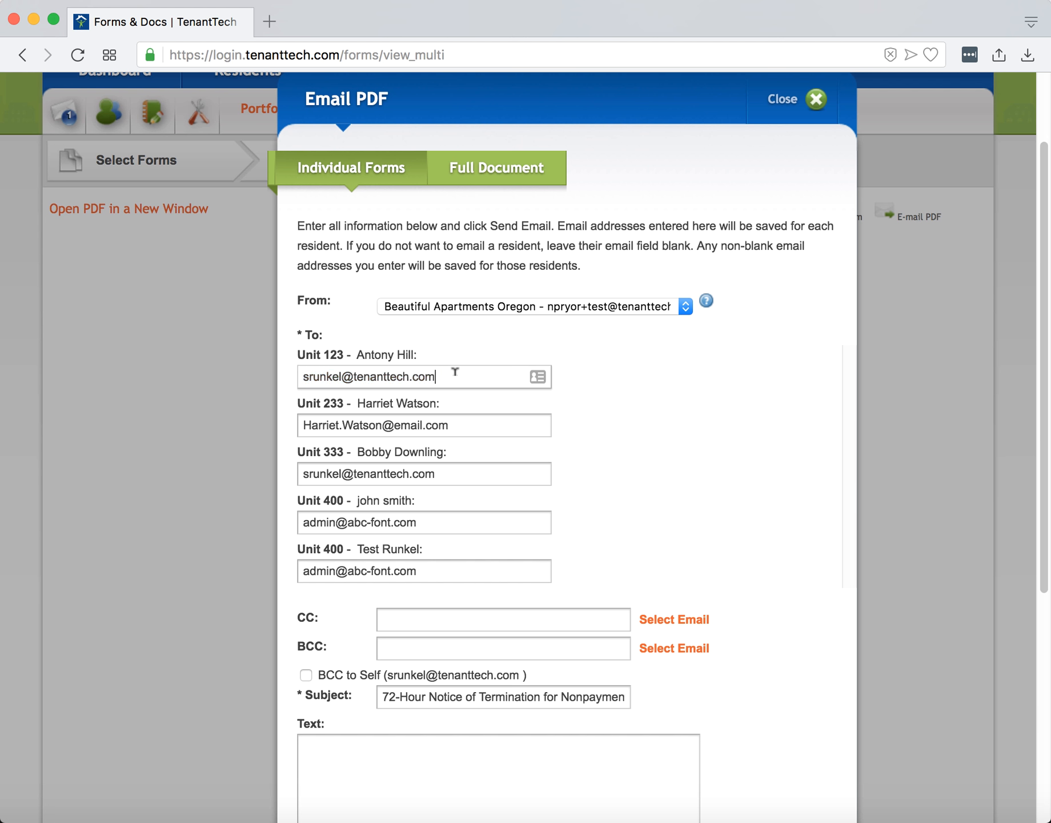
drag(455, 372, 301, 371)
click(394, 373)
click(488, 169)
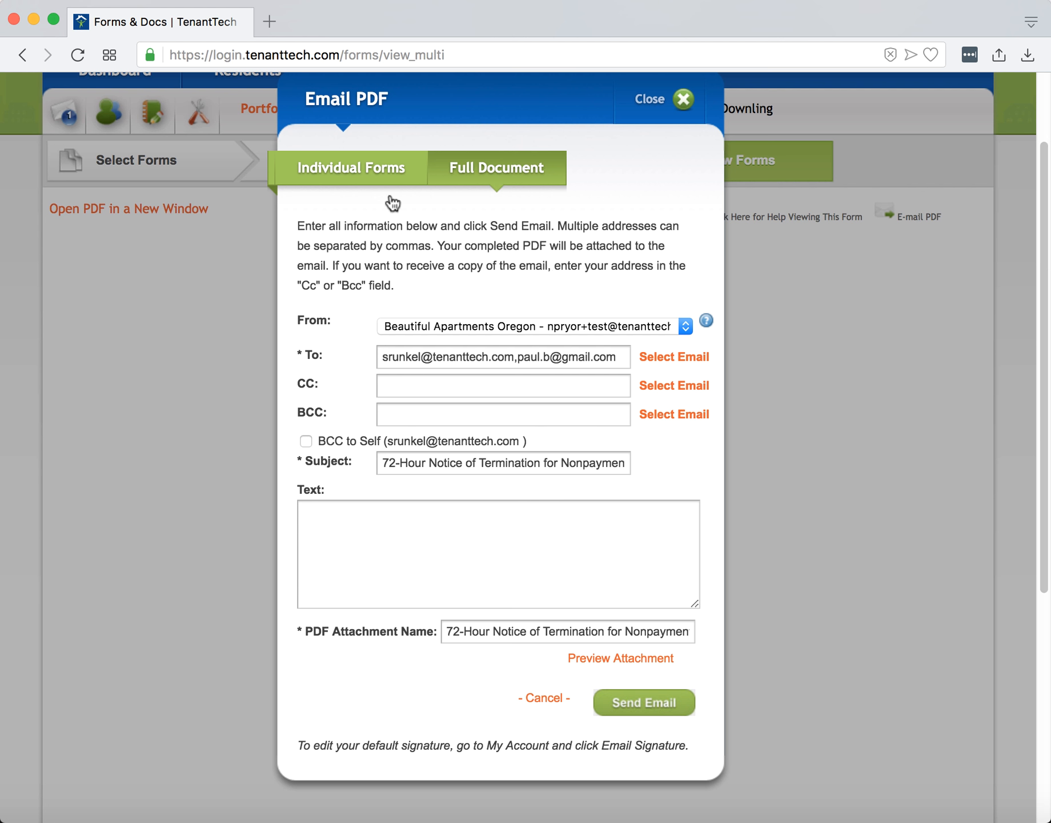
click(352, 168)
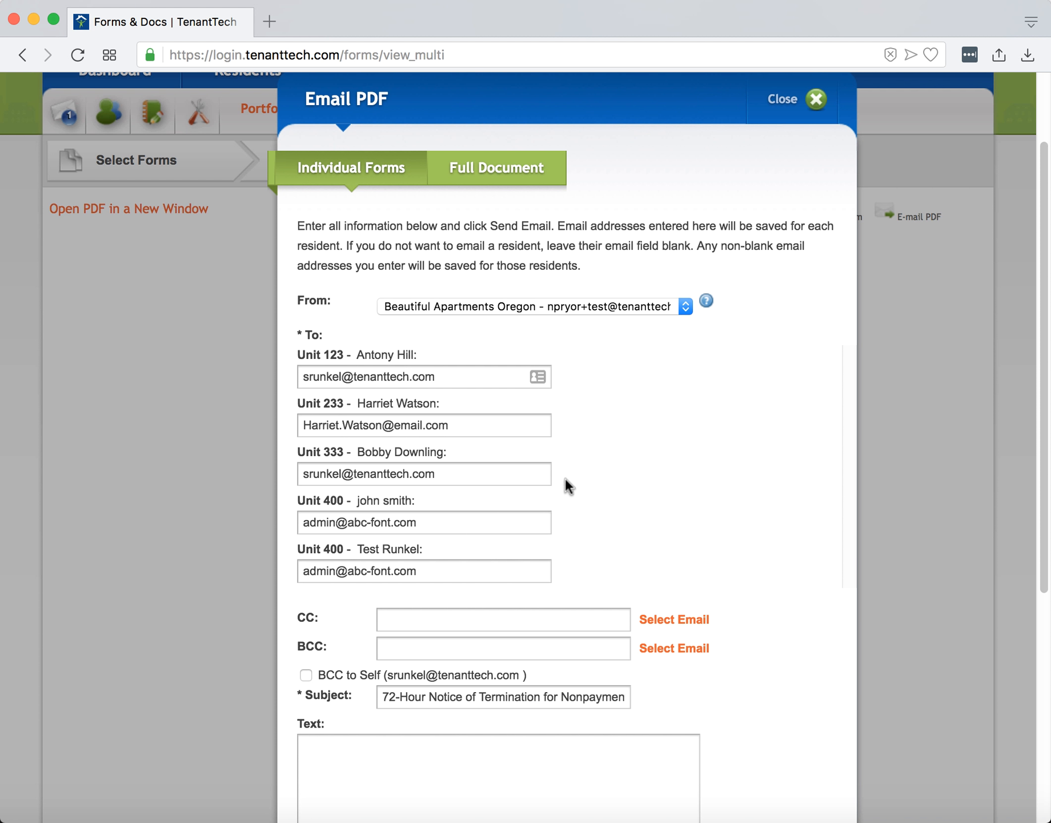
scroll(793, 203, up, 3)
click(793, 201)
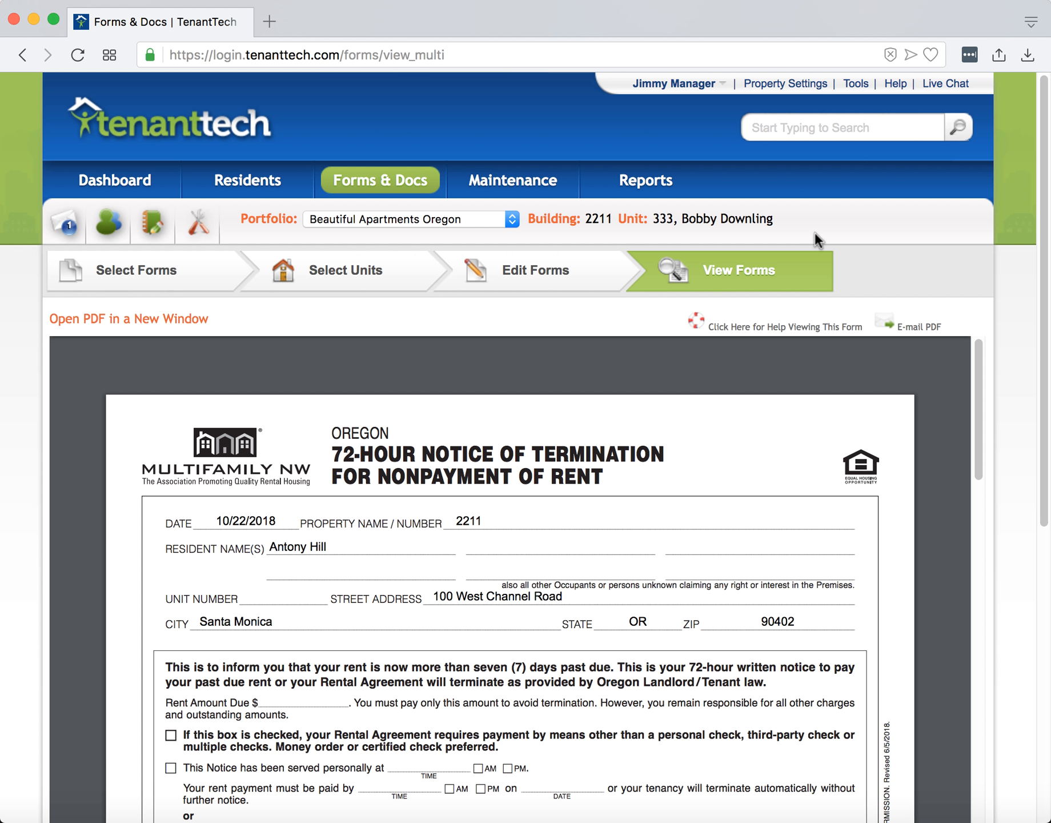
Return to form selection for multiple units and open the Custom Letters form group.
click(192, 274)
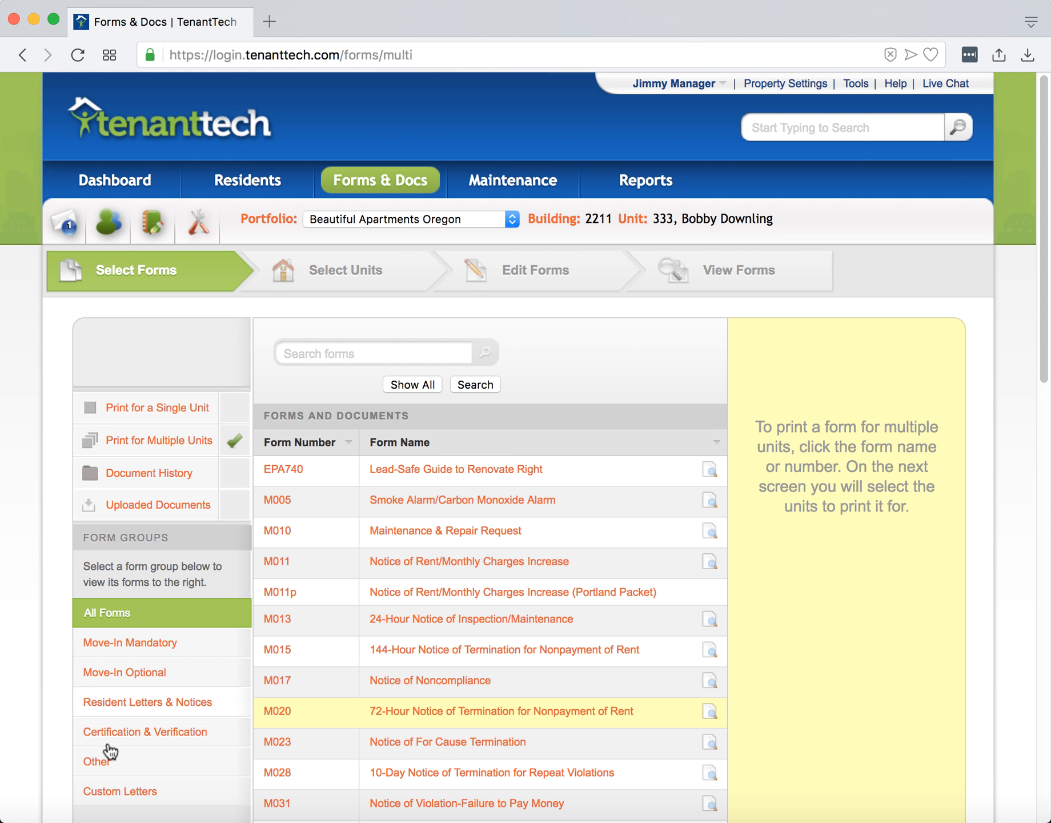
click(109, 791)
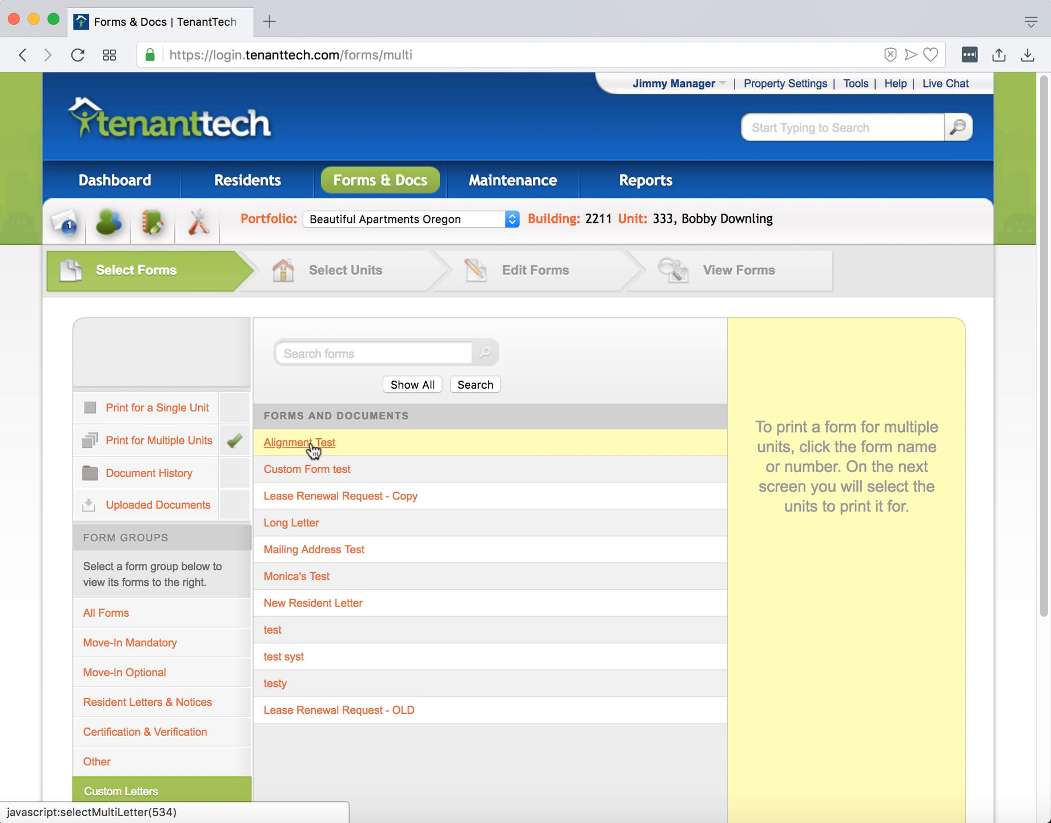